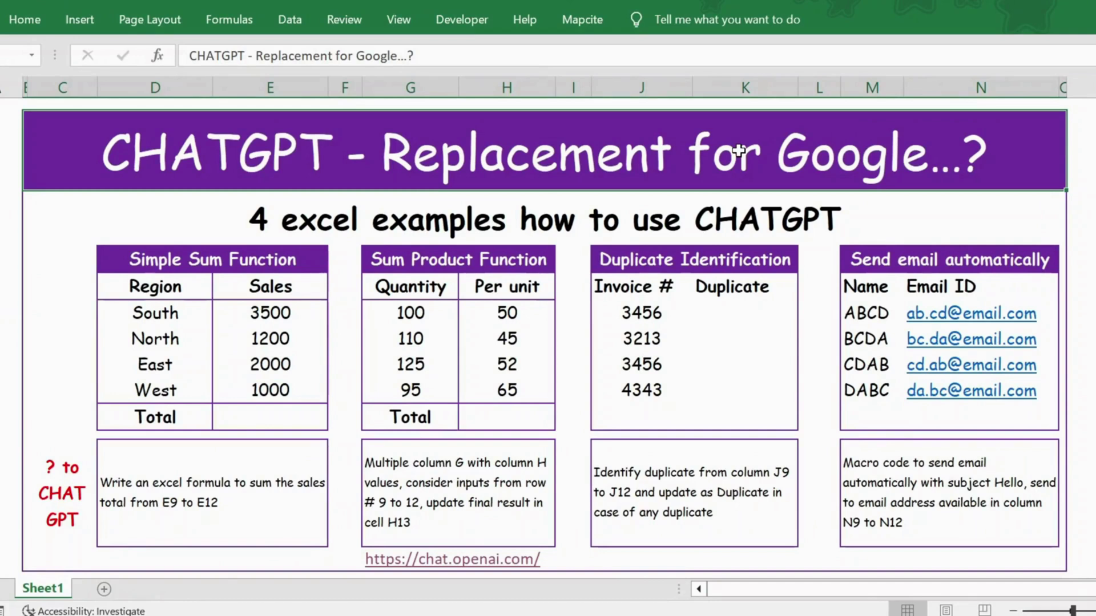
Step: Review the four example headers: Simple Sum, Sum Product, Duplicate Identification, Send email automatically
{"action": "left_click", "coordinate": [534, 209]}
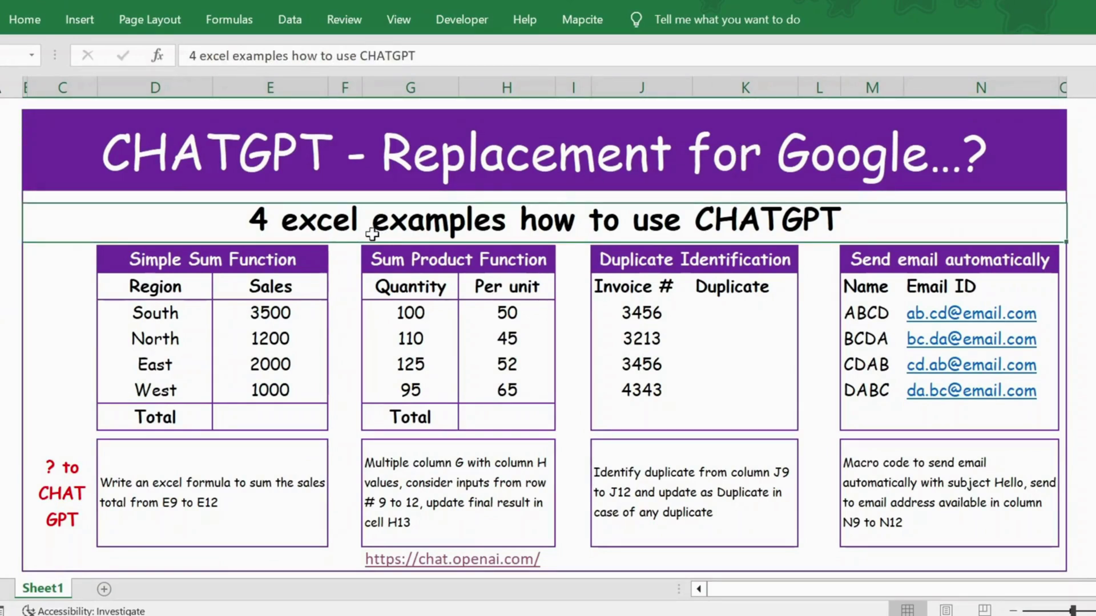
{"action": "left_click", "coordinate": [280, 262]}
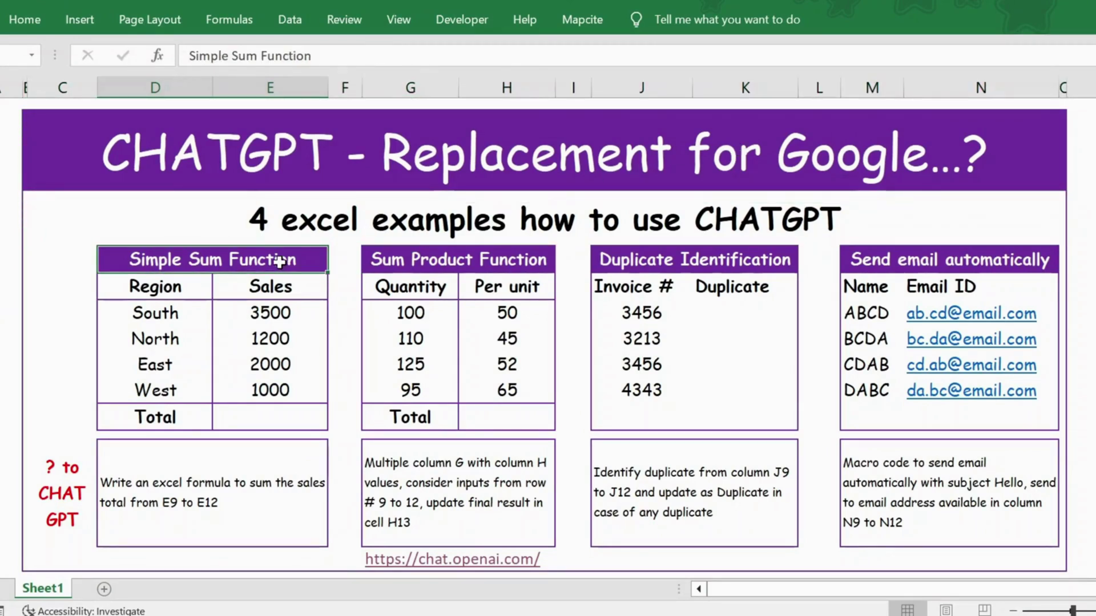
{"action": "left_click", "coordinate": [479, 258]}
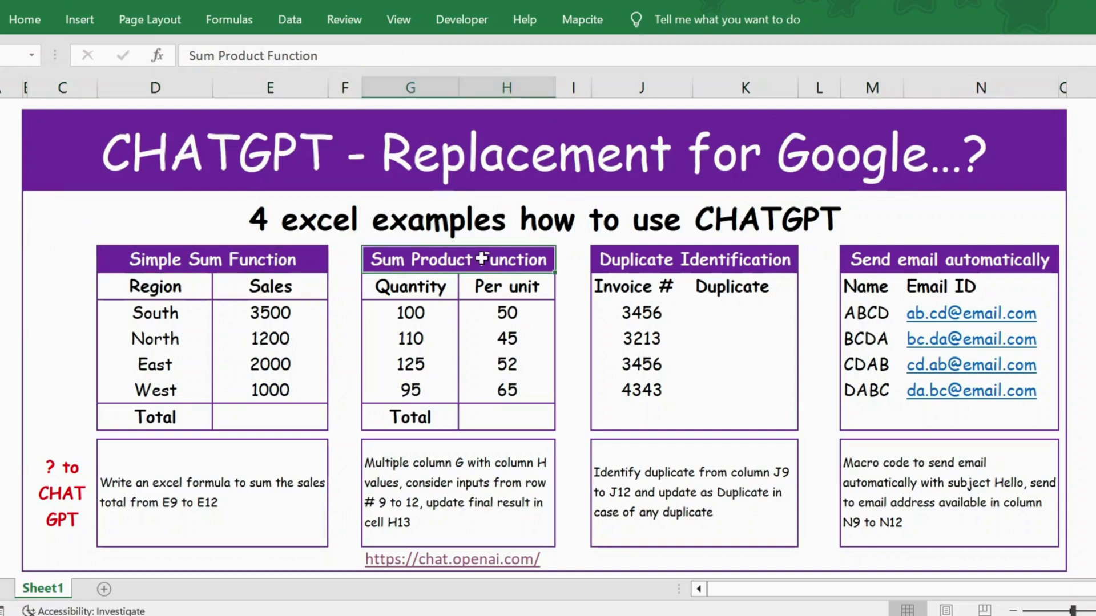
{"action": "left_click", "coordinate": [647, 262]}
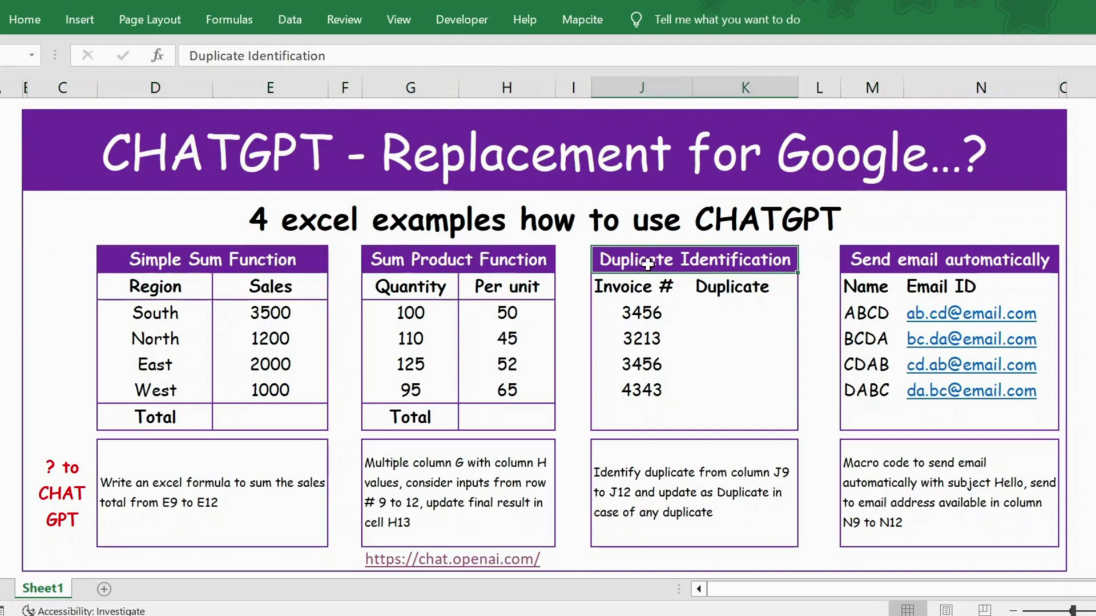
{"action": "left_click", "coordinate": [858, 262]}
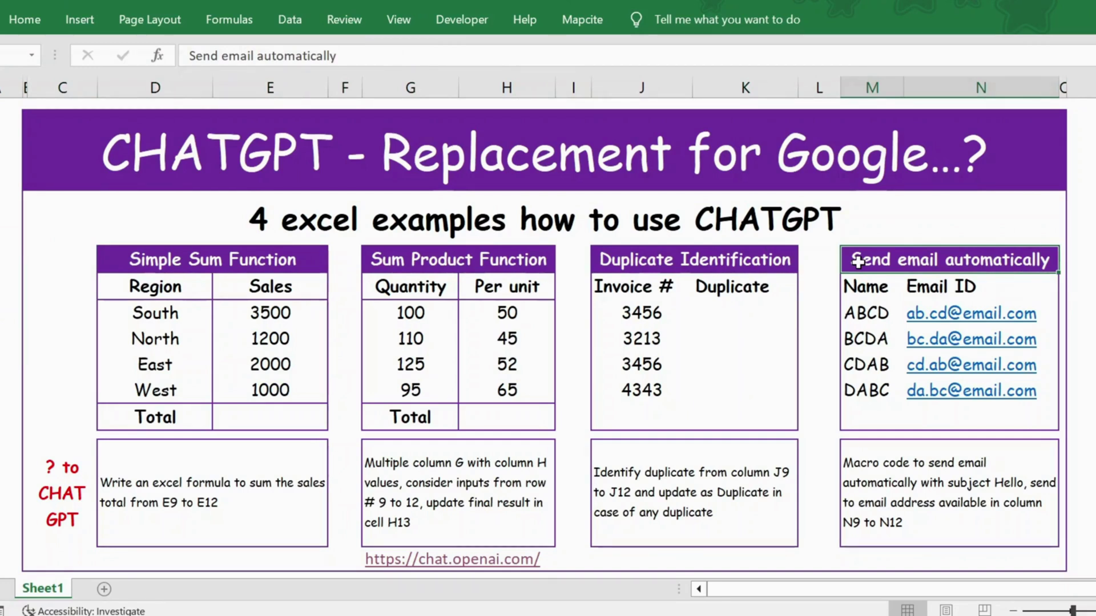
{"action": "left_click", "coordinate": [231, 259]}
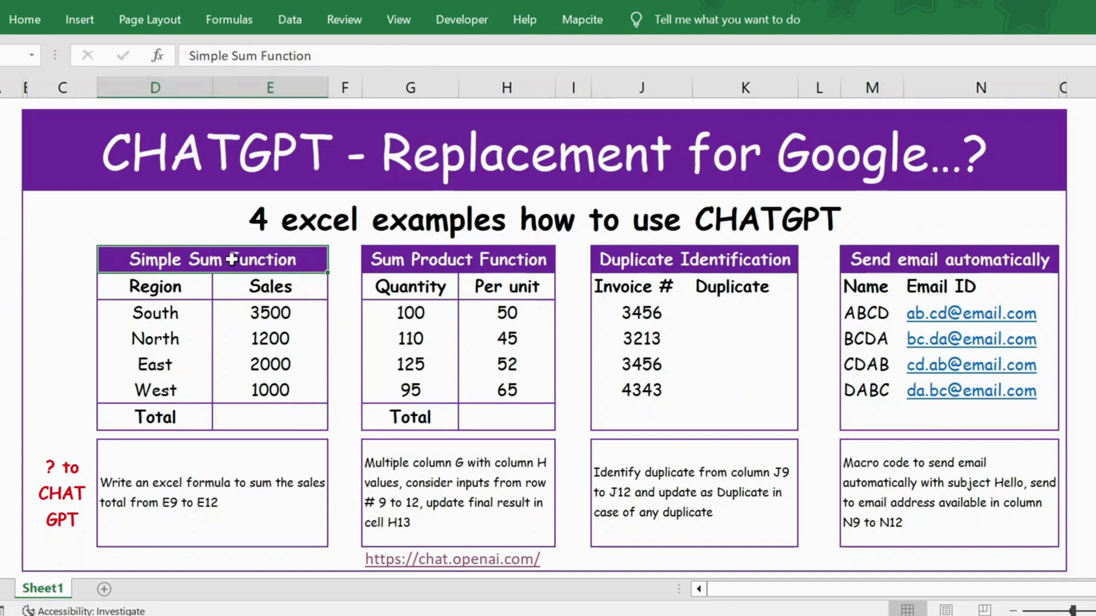
Step: Demo a SUM total of 7700 in E13, clear it, and open chat.openai.com in Chrome
{"action": "left_click", "coordinate": [260, 420]}
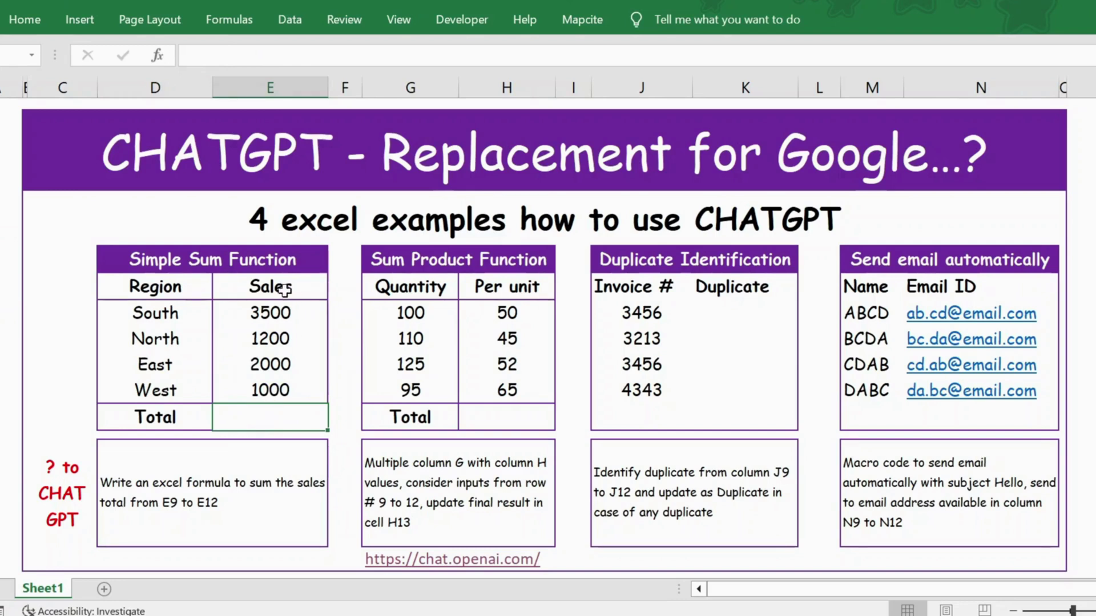
{"action": "double_click", "coordinate": [275, 422]}
{"action": "type", "text": "=SUM(E9:E12)"}
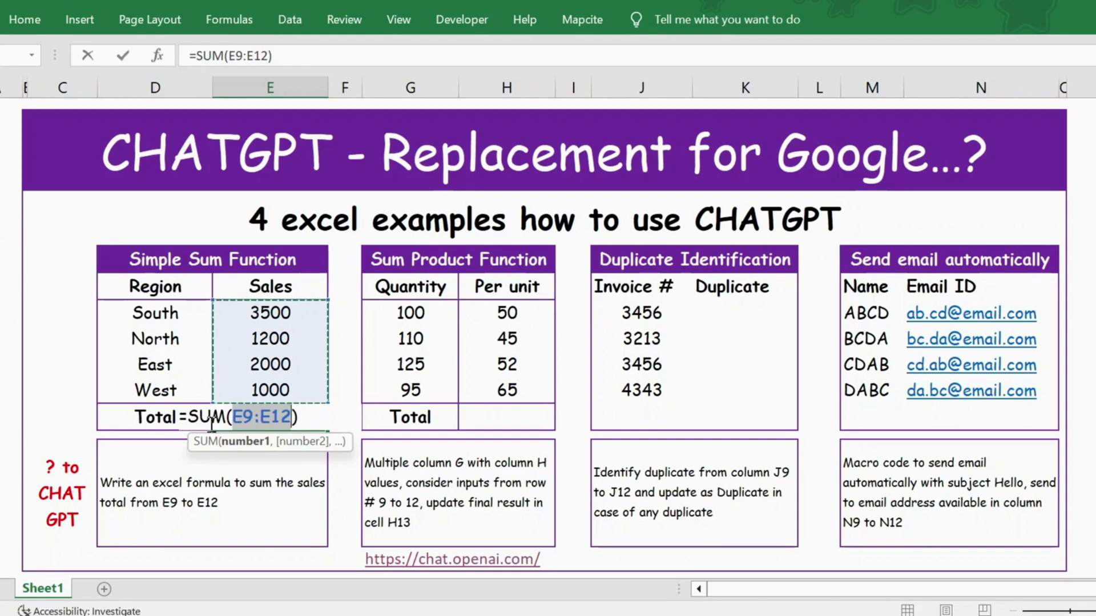
{"action": "key", "text": "Return"}
{"action": "key", "text": "Up"}
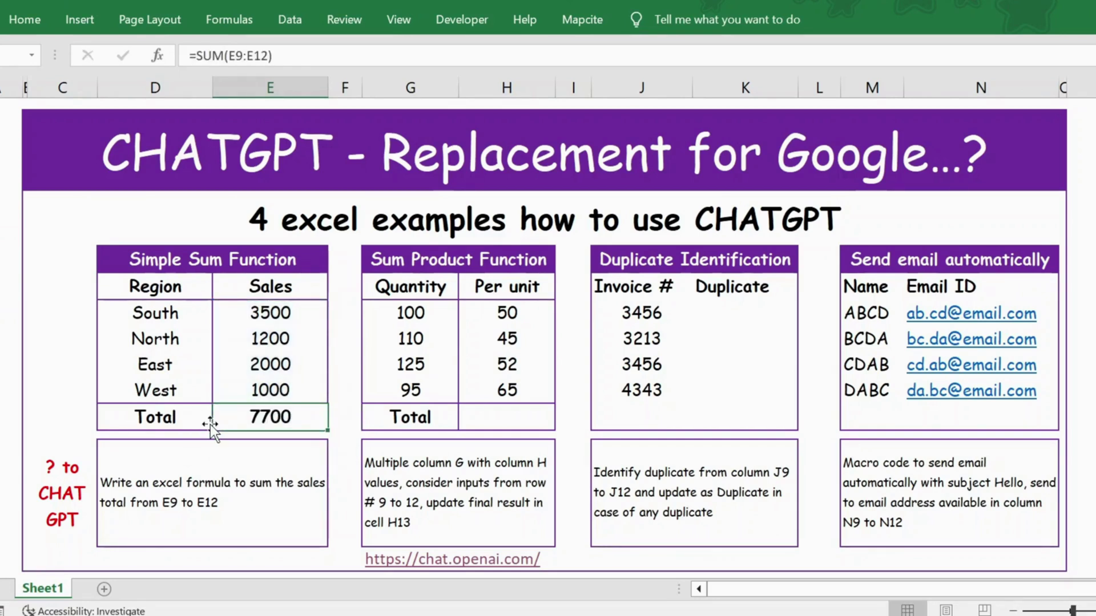
{"action": "key", "text": "Delete"}
{"action": "key", "text": "Down"}
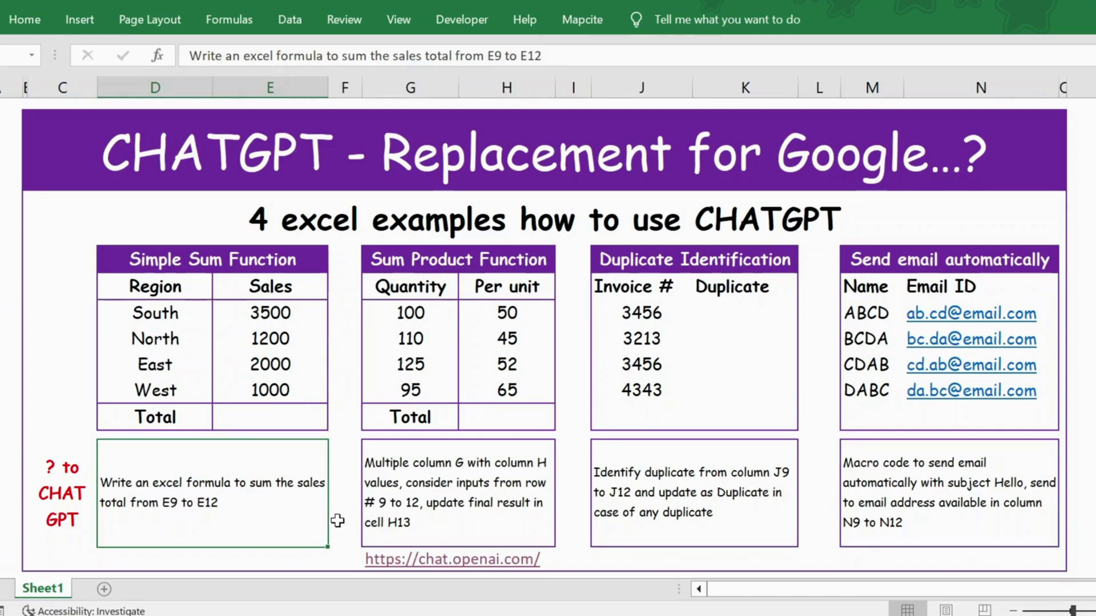
{"action": "left_click", "coordinate": [377, 565]}
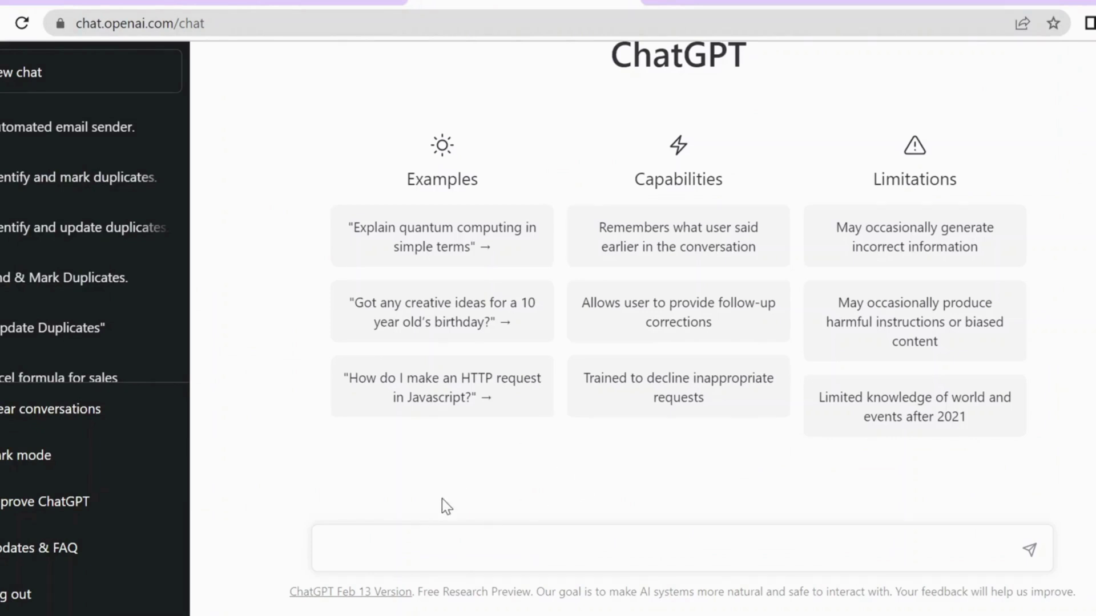
{"action": "key", "text": "alt+Tab"}
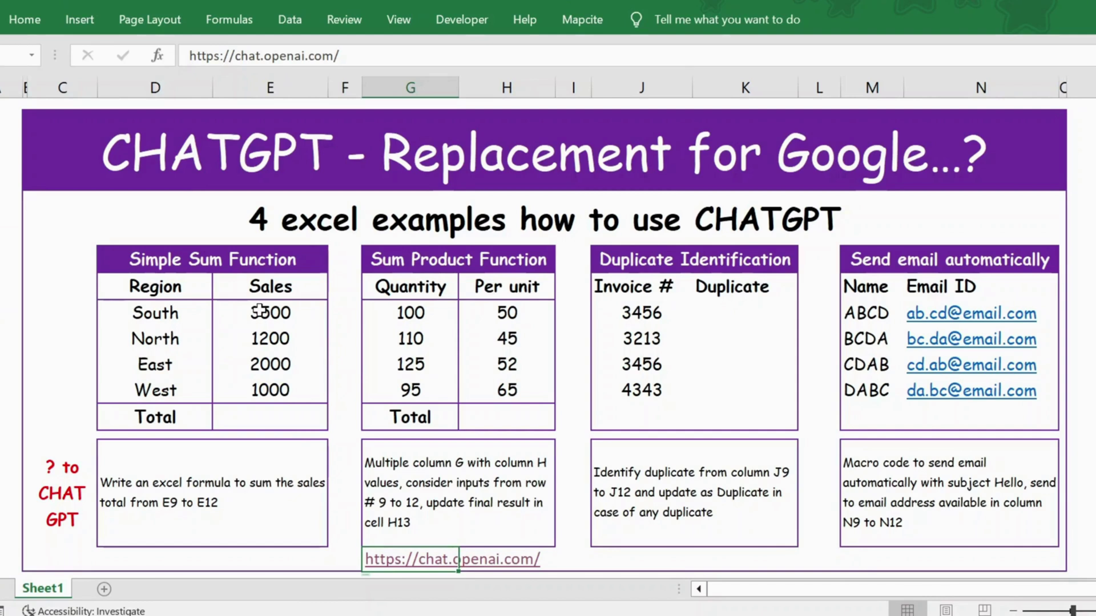
Step: Send the E9-to-E12 sum prompt to ChatGPT and select its =SUM(E9:E12) answer
{"action": "left_click", "coordinate": [261, 504]}
{"action": "key", "text": "ctrl+c"}
{"action": "key", "text": "super+Tab"}
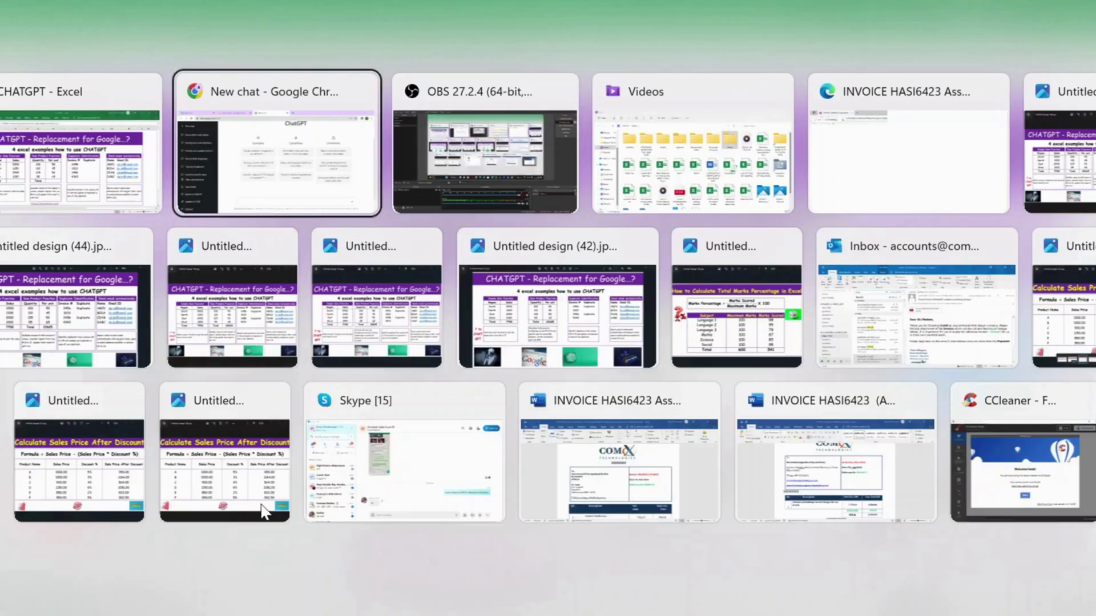
{"action": "key", "text": "Return"}
{"action": "key", "text": "ctrl+v"}
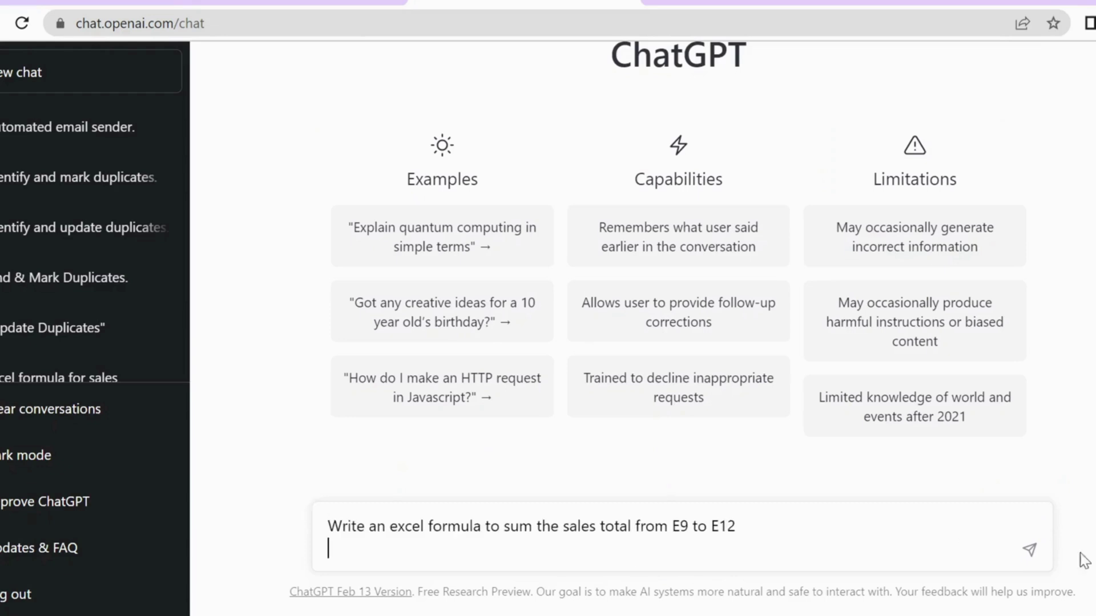
{"action": "left_click", "coordinate": [1029, 549]}
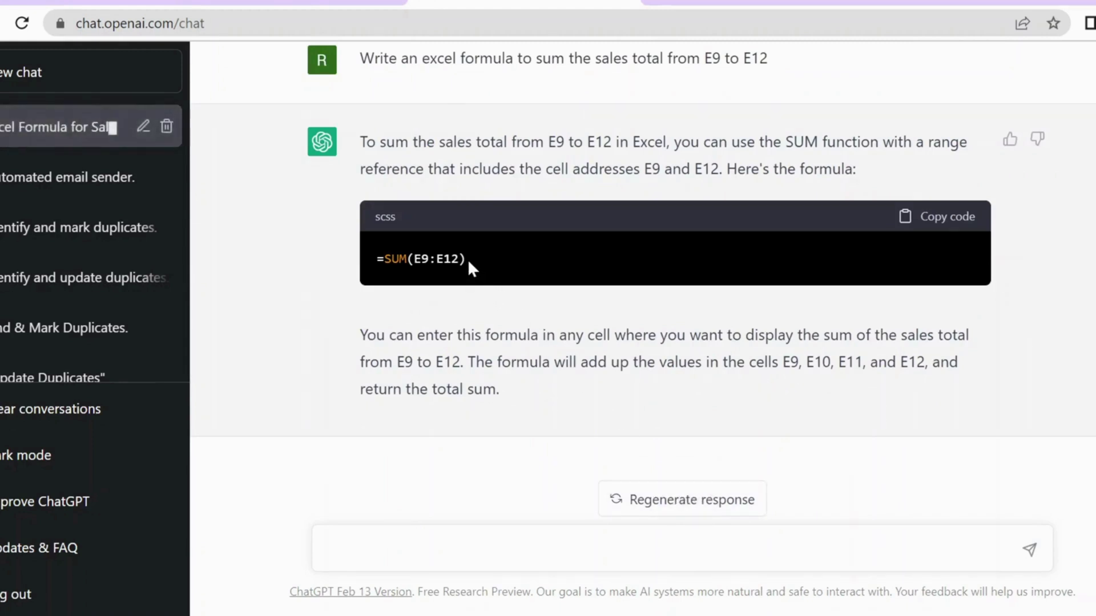
{"action": "left_click_drag", "start_coordinate": [468, 259], "coordinate": [378, 265]}
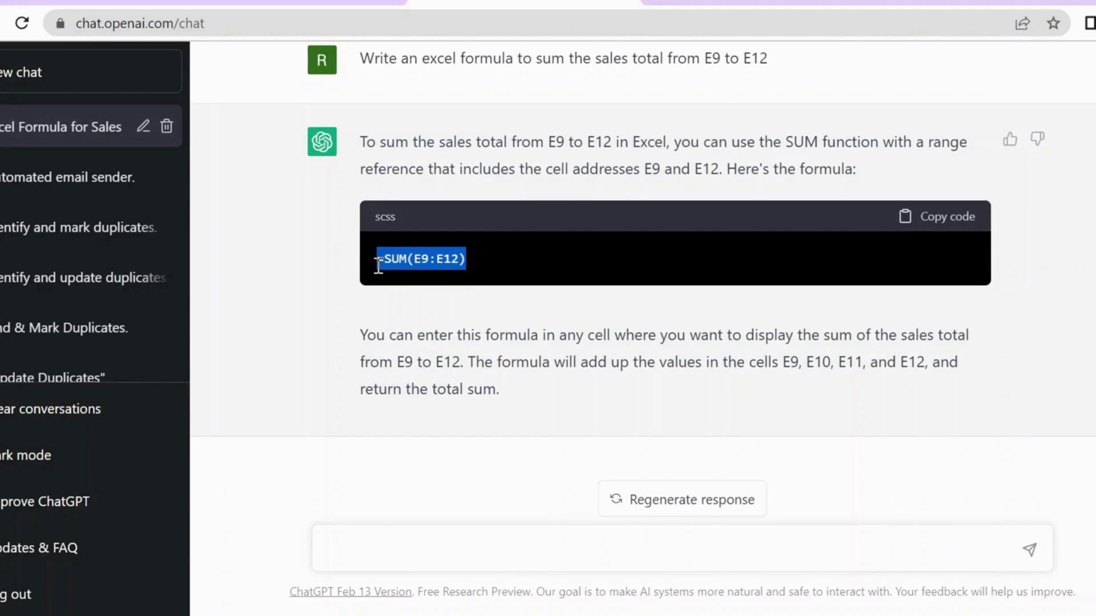
Step: Paste =SUM(E9:E12) into the sales Total cell E13 so it shows 7700
{"action": "key", "text": "alt+Tab"}
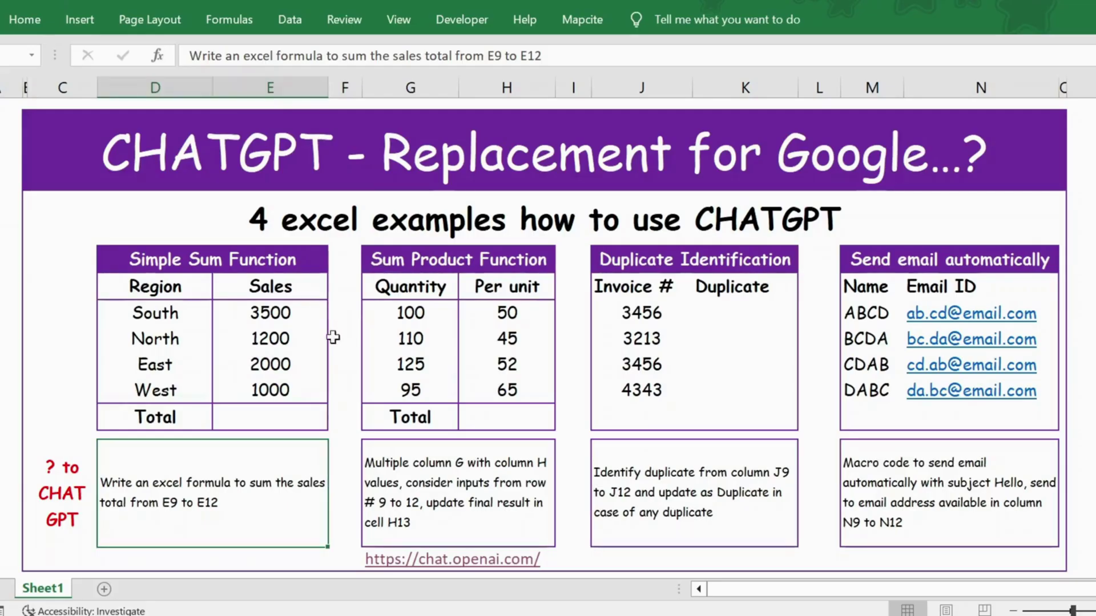
{"action": "left_click", "coordinate": [278, 412]}
{"action": "left_click", "coordinate": [254, 57]}
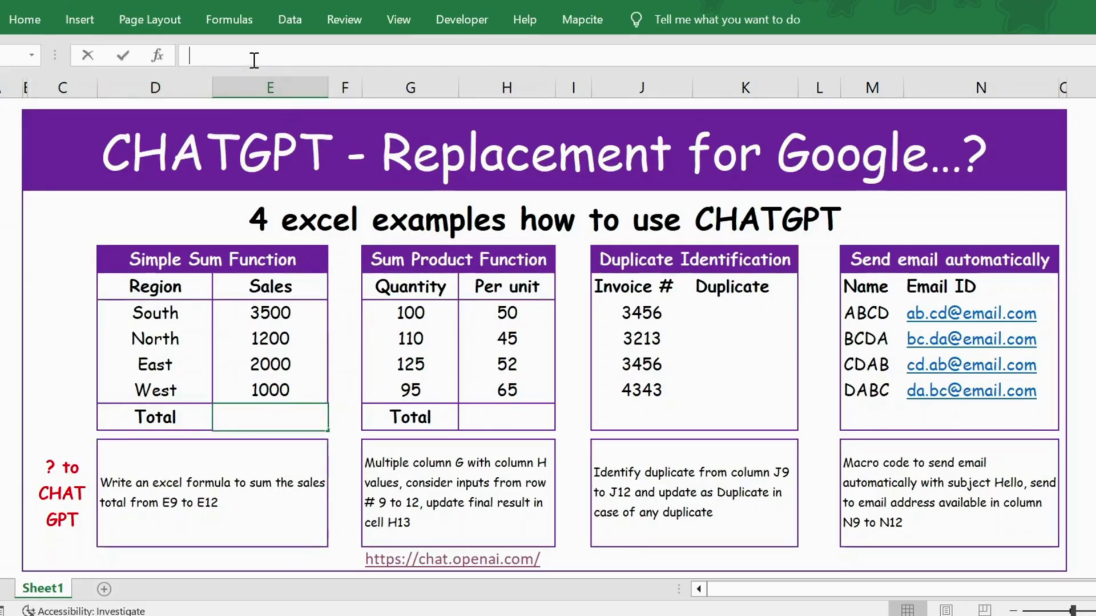
{"action": "key", "text": "ctrl+v"}
{"action": "key", "text": "Return"}
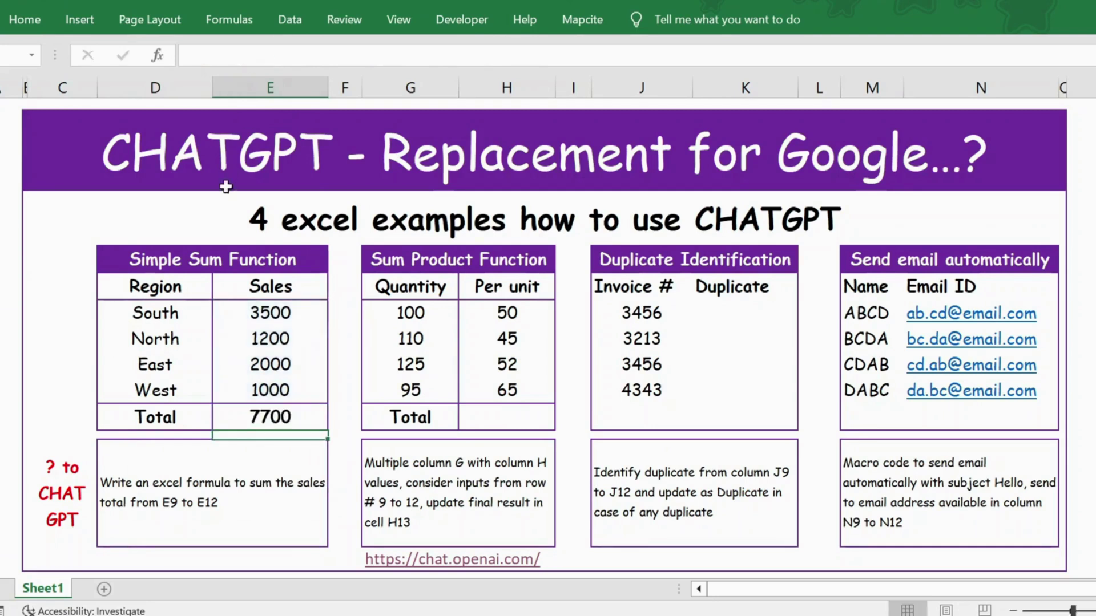
{"action": "left_click", "coordinate": [441, 258]}
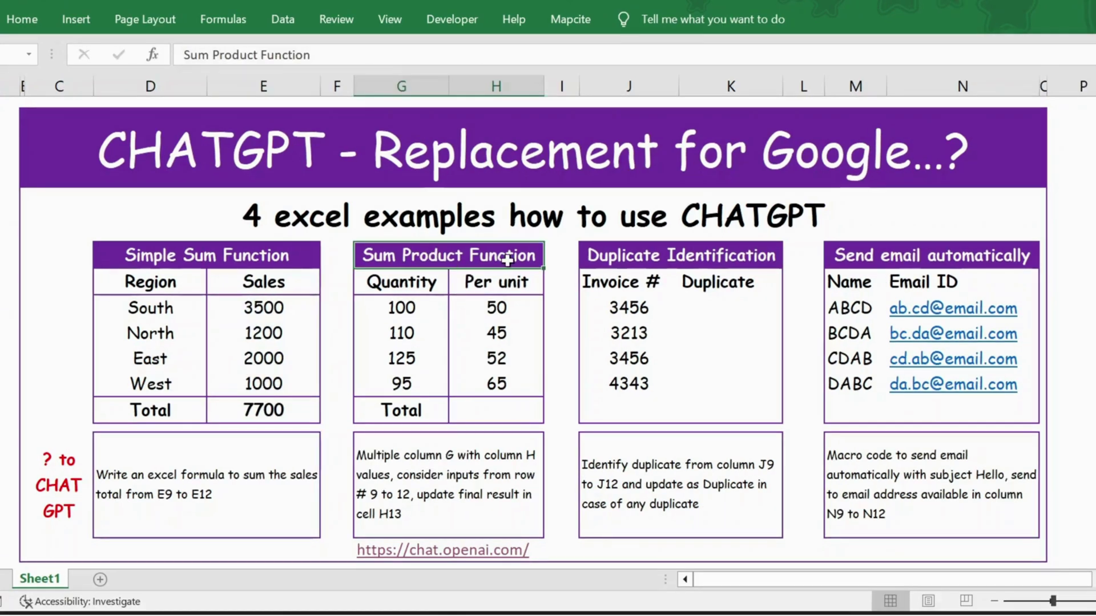
Step: Copy the Sum Product prompt asking to multiply columns G and H into H13
{"action": "left_click", "coordinate": [402, 457]}
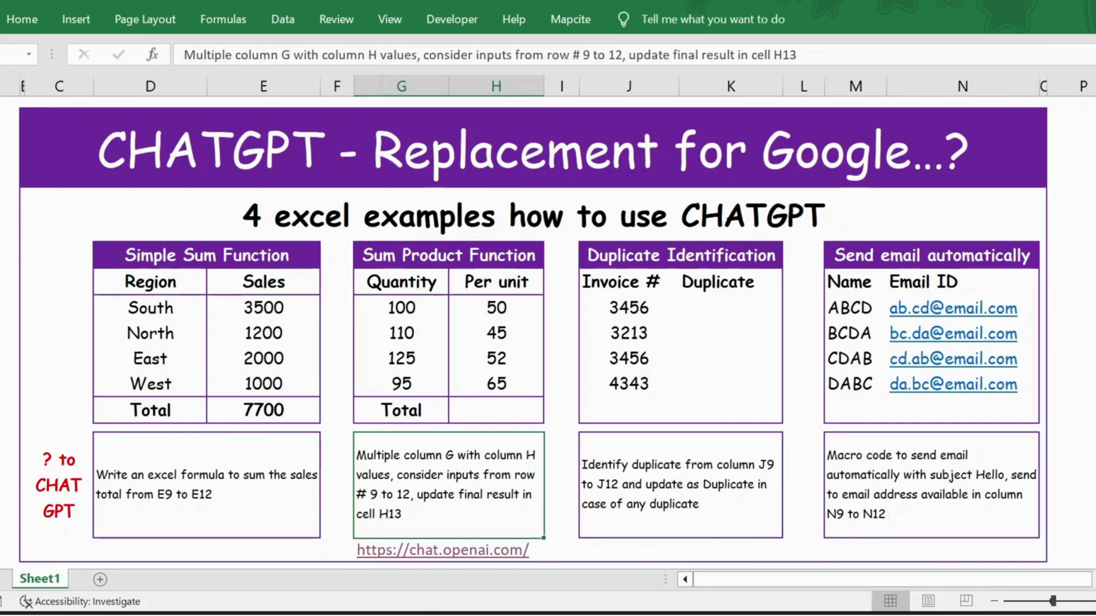
{"action": "left_click_drag", "start_coordinate": [3, 308], "coordinate": [3, 383]}
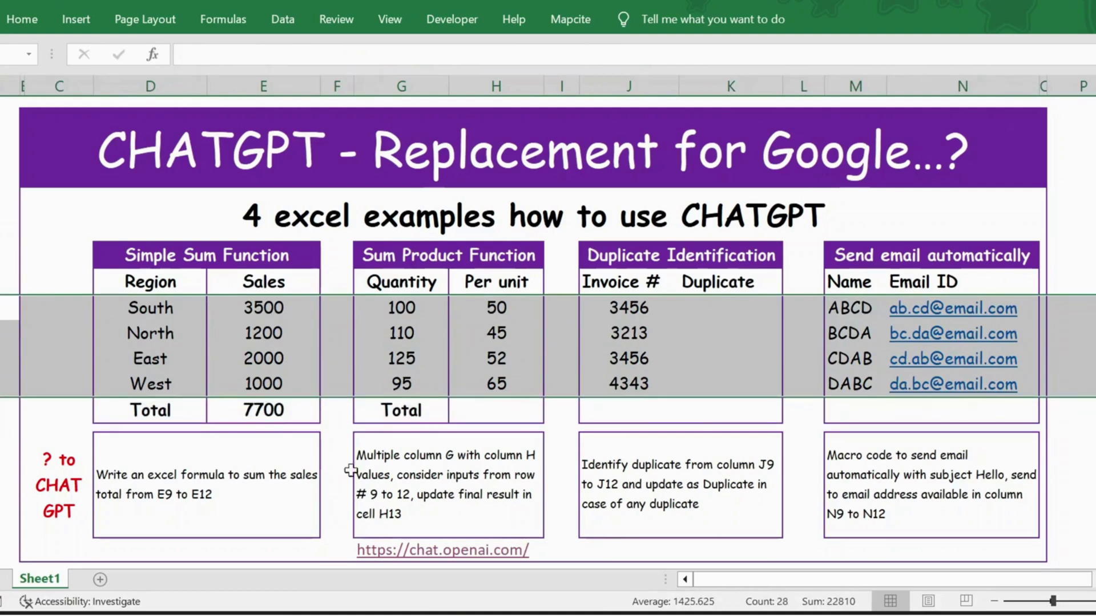
{"action": "left_click", "coordinate": [484, 514]}
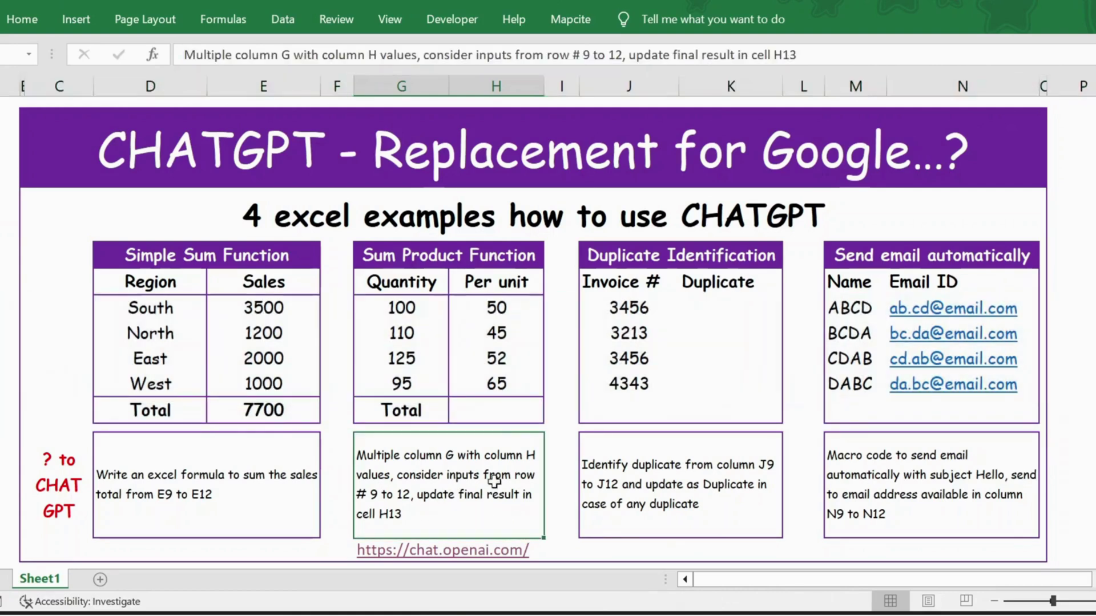
{"action": "left_click", "coordinate": [494, 412]}
{"action": "left_click", "coordinate": [478, 475]}
{"action": "key", "text": "ctrl+c"}
{"action": "key", "text": "alt+Tab"}
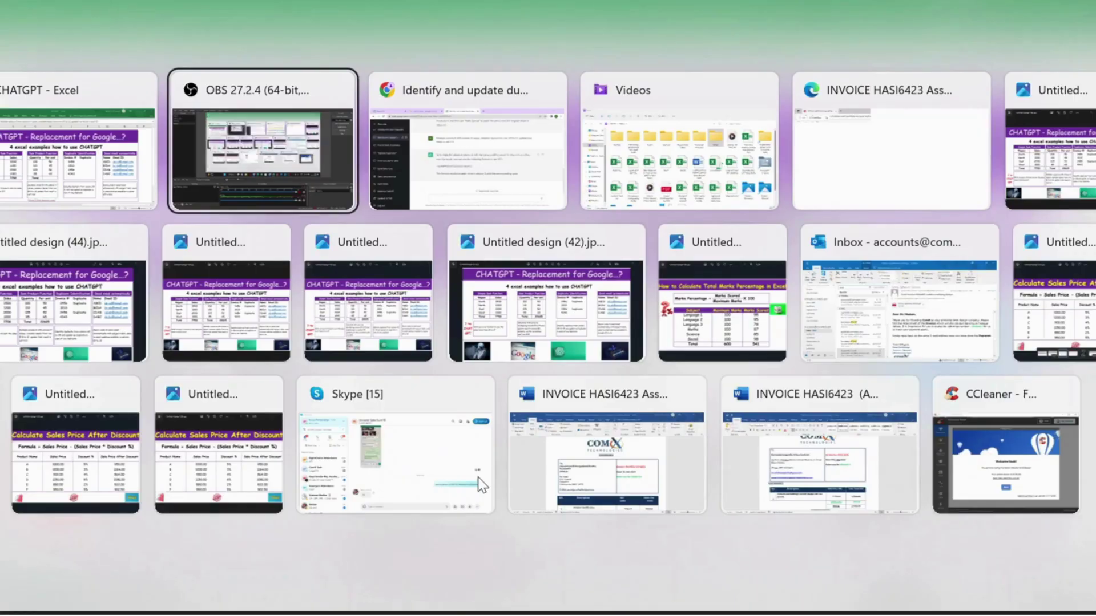
Step: Send the Sum Product prompt to ChatGPT and select its =SUMPRODUCT(G9:G12,H9:H12) formula
{"action": "key", "text": "alt+Tab"}
{"action": "left_click", "coordinate": [640, 548]}
{"action": "key", "text": "ctrl+v"}
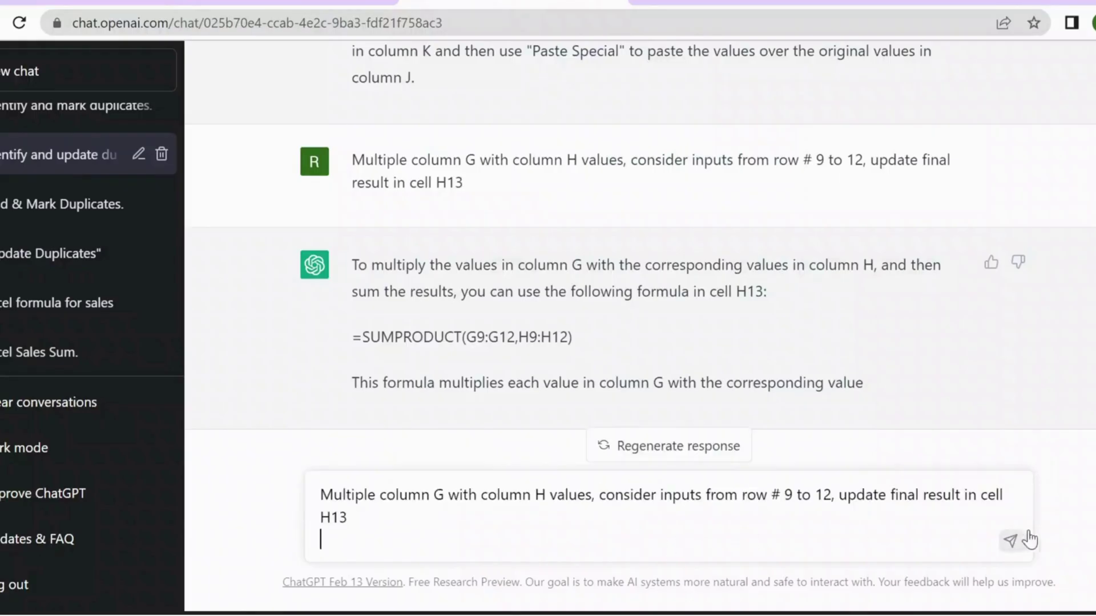
{"action": "left_click", "coordinate": [1009, 541]}
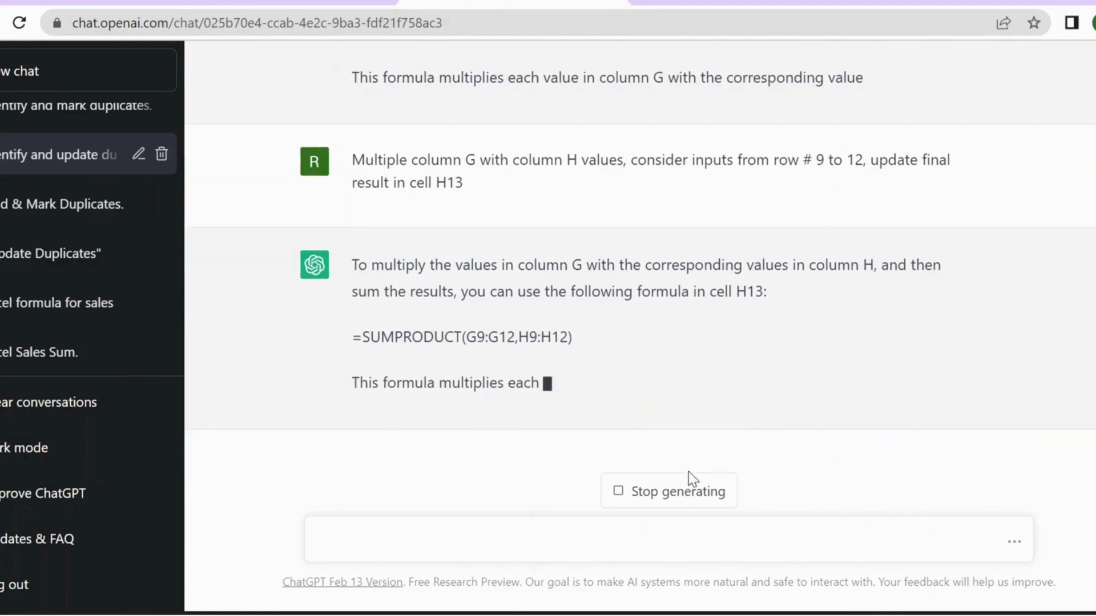
{"action": "left_click", "coordinate": [673, 494]}
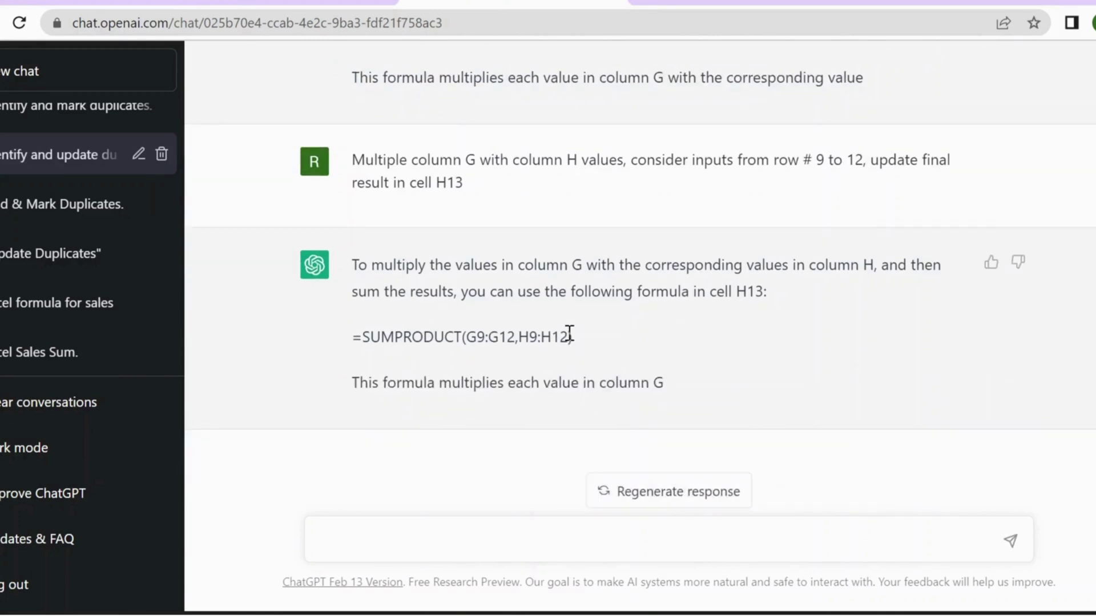
{"action": "left_click_drag", "start_coordinate": [570, 335], "coordinate": [354, 343]}
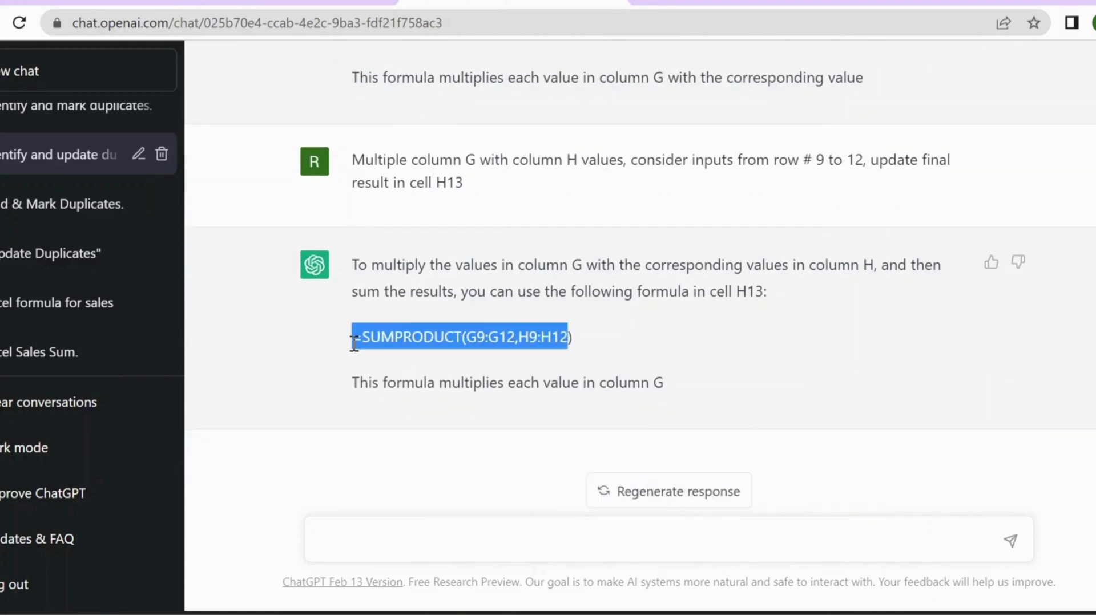
{"action": "key", "text": "alt+Tab"}
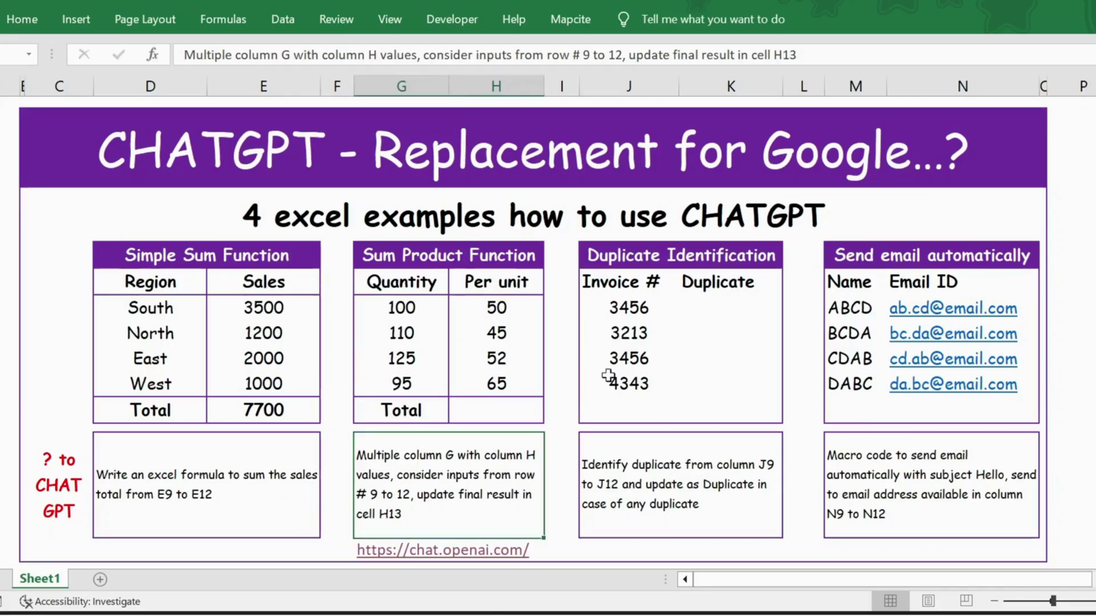
Step: Enter the SUMPRODUCT formula in H13, adding the closing parenthesis, so it shows 22625.00
{"action": "left_click", "coordinate": [514, 405]}
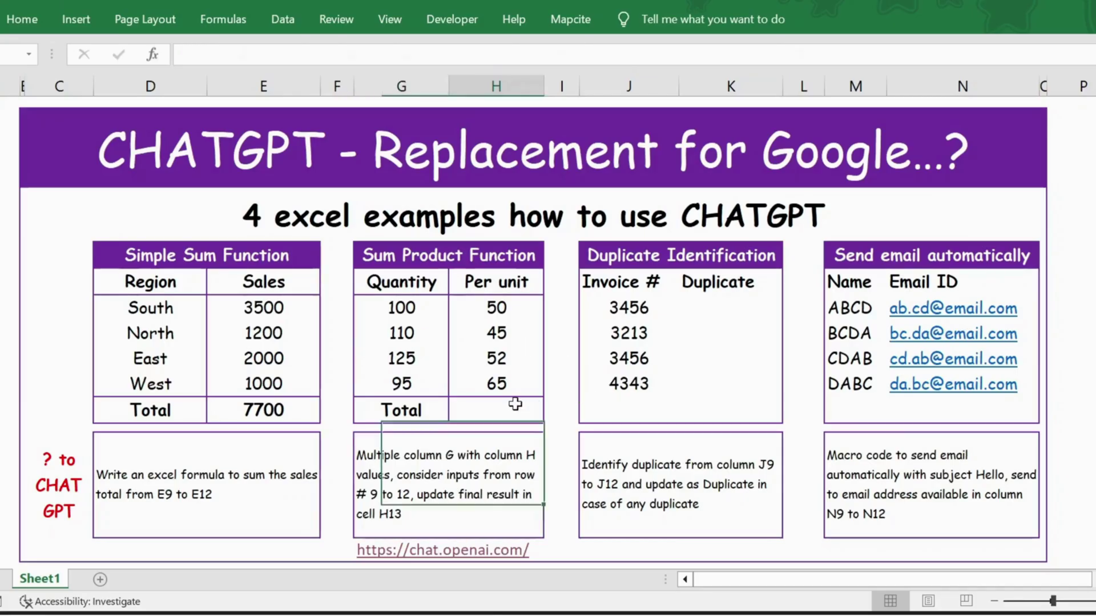
{"action": "left_click", "coordinate": [403, 51]}
{"action": "key", "text": "ctrl+v"}
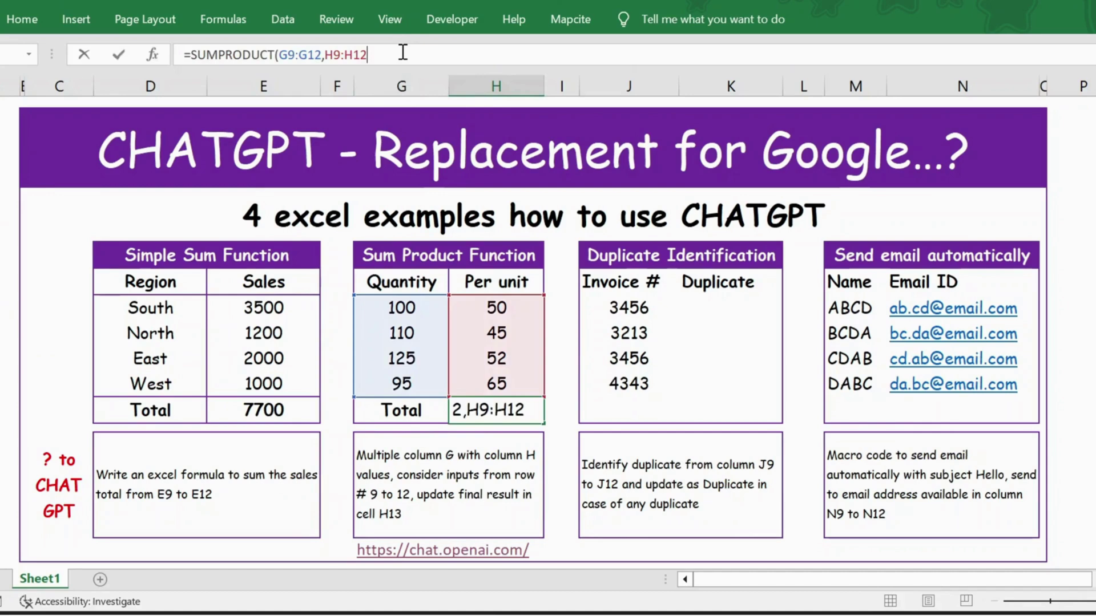
{"action": "type", "text": ")"}
{"action": "key", "text": "Return"}
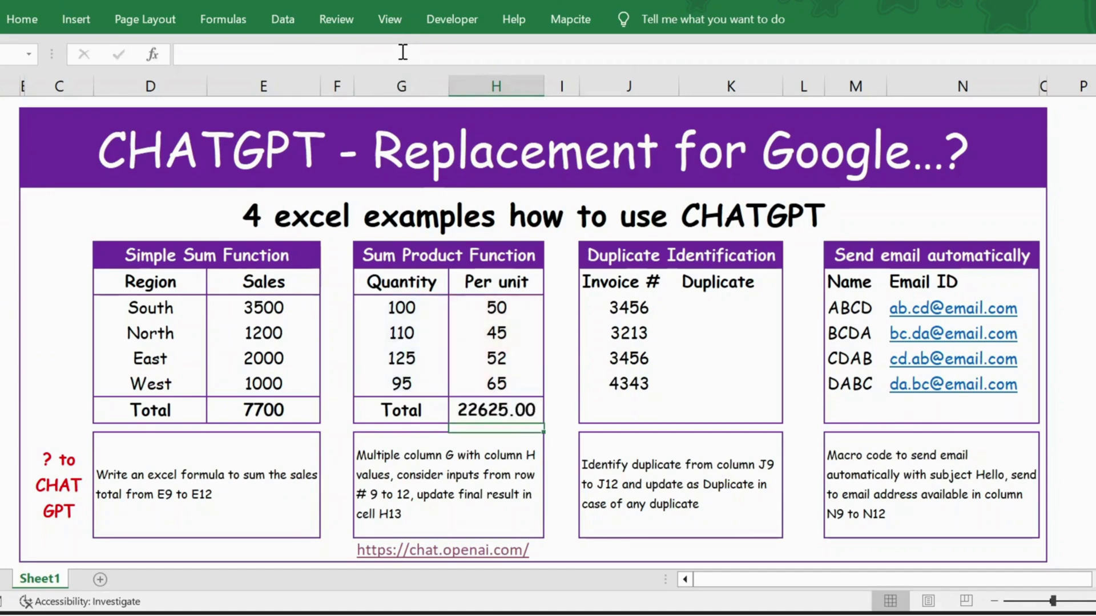
{"action": "left_click", "coordinate": [507, 415]}
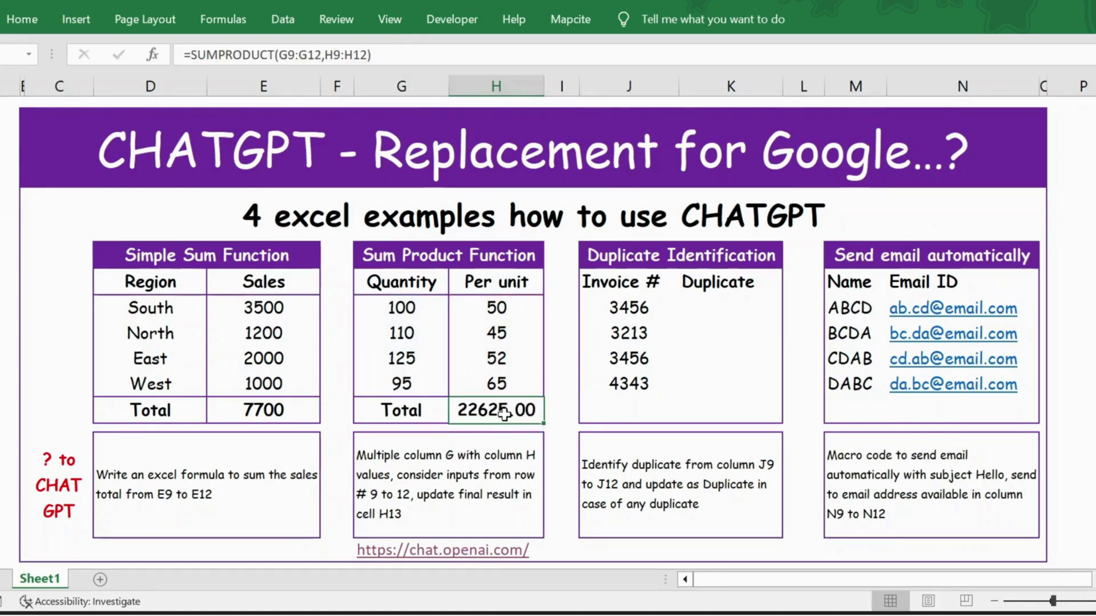
{"action": "left_click", "coordinate": [637, 257]}
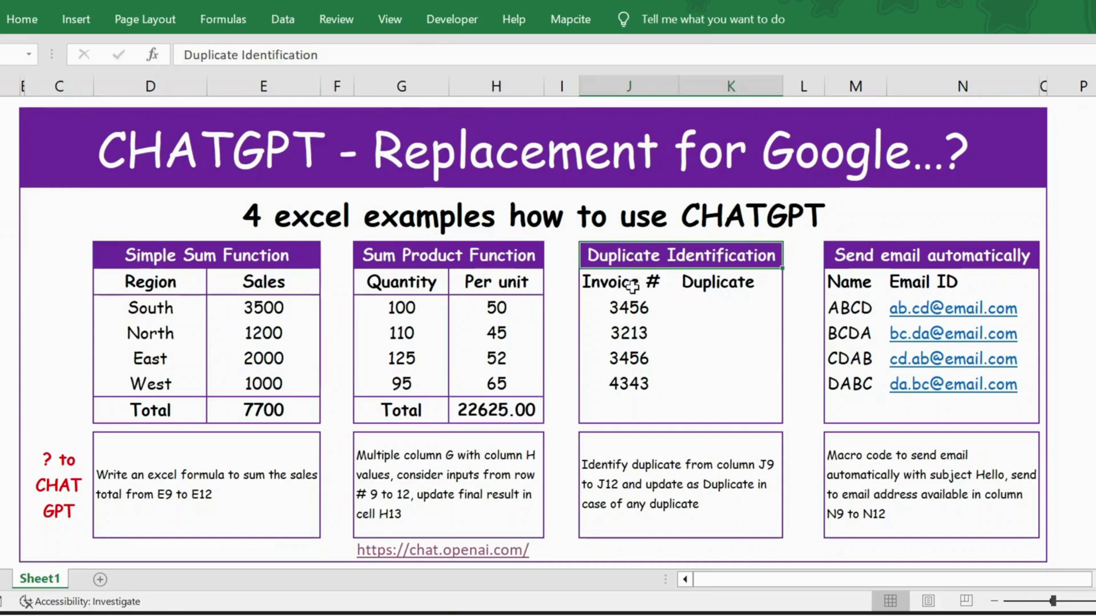
Step: Copy the Duplicate Identification request covering invoice numbers J9 to J12
{"action": "left_click_drag", "start_coordinate": [626, 285], "coordinate": [624, 390]}
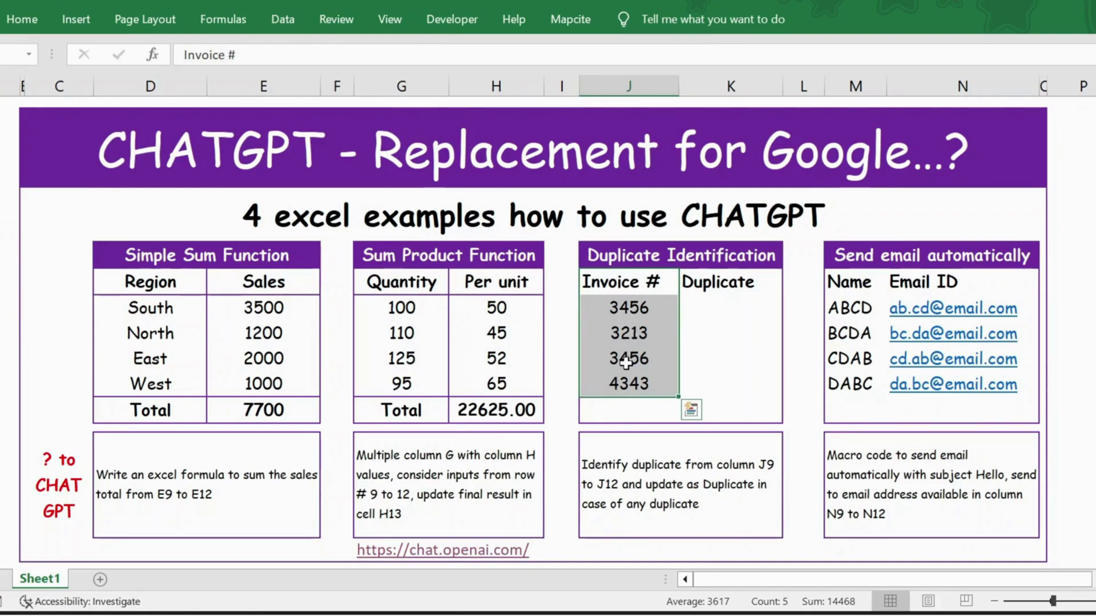
{"action": "left_click", "coordinate": [630, 466]}
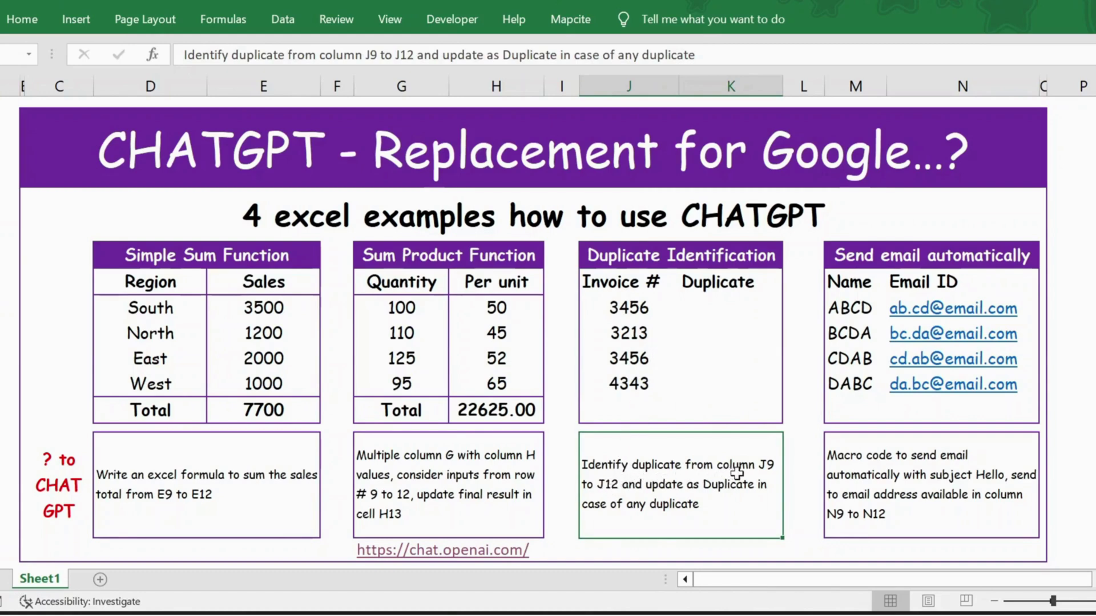
{"action": "left_click_drag", "start_coordinate": [651, 302], "coordinate": [641, 384]}
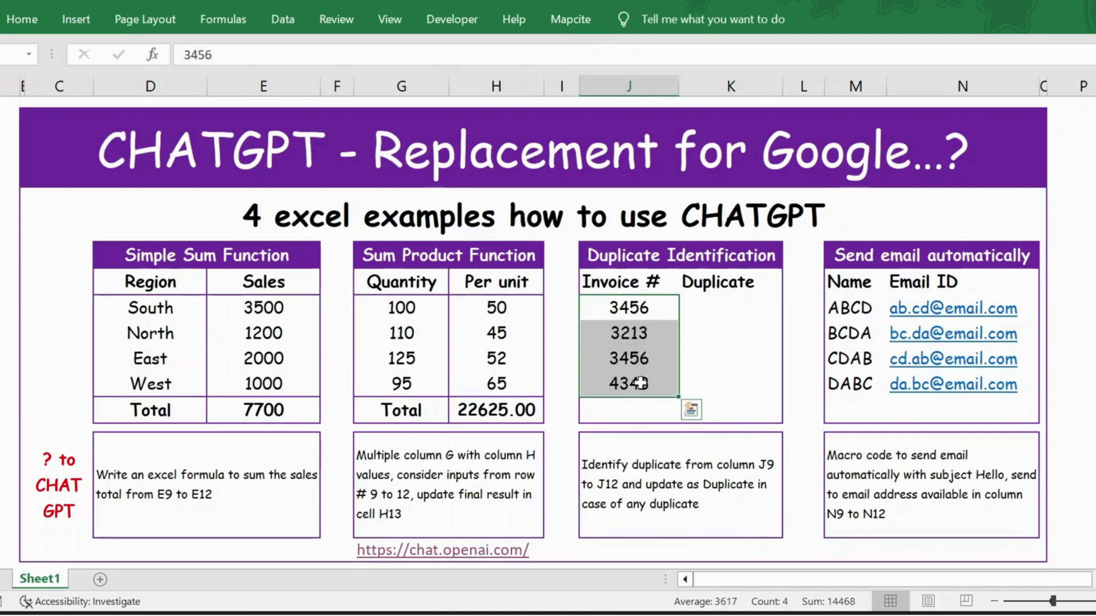
{"action": "left_click", "coordinate": [720, 497]}
{"action": "key", "text": "ctrl+c"}
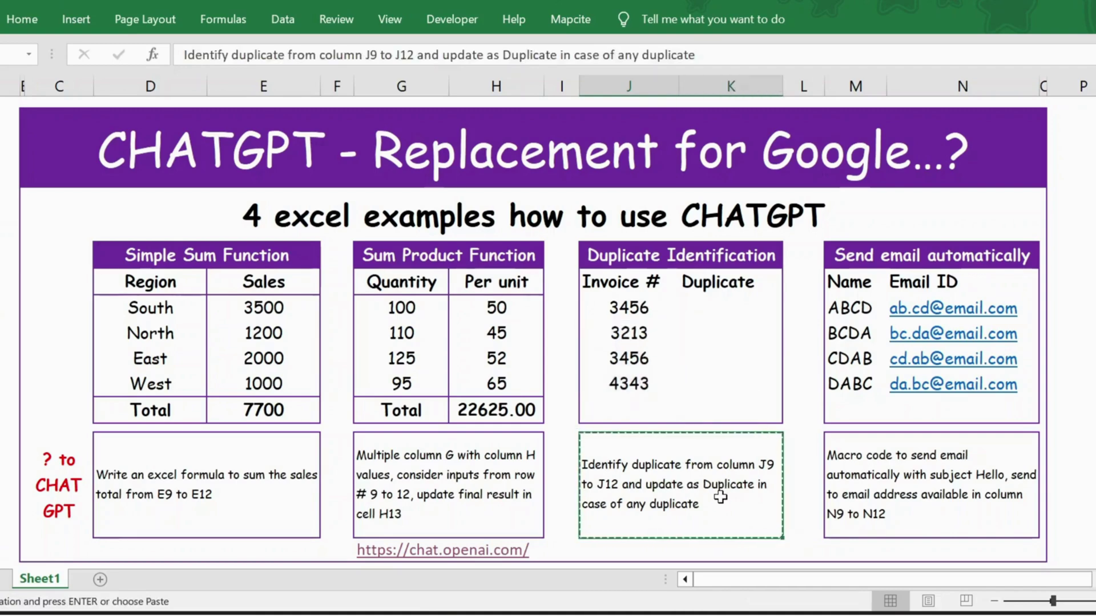
{"action": "key", "text": "alt+Tab"}
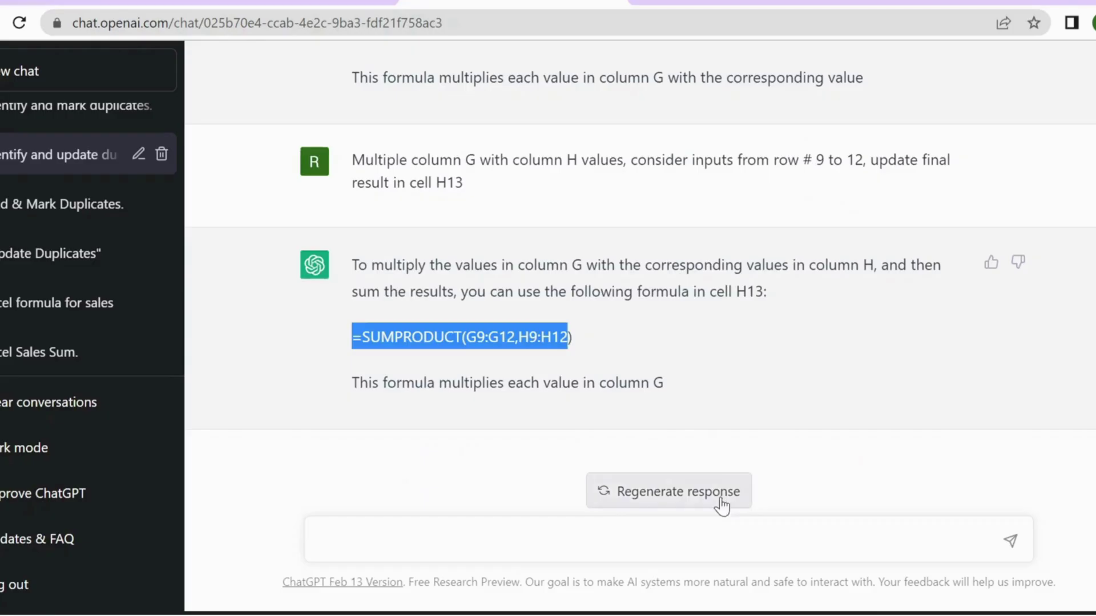
Step: Send the duplicate request to ChatGPT and select its =IF(COUNTIF($J$9:$J$12,J9)>1,"Duplicate","") formula
{"action": "left_click", "coordinate": [590, 531]}
{"action": "key", "text": "ctrl+v"}
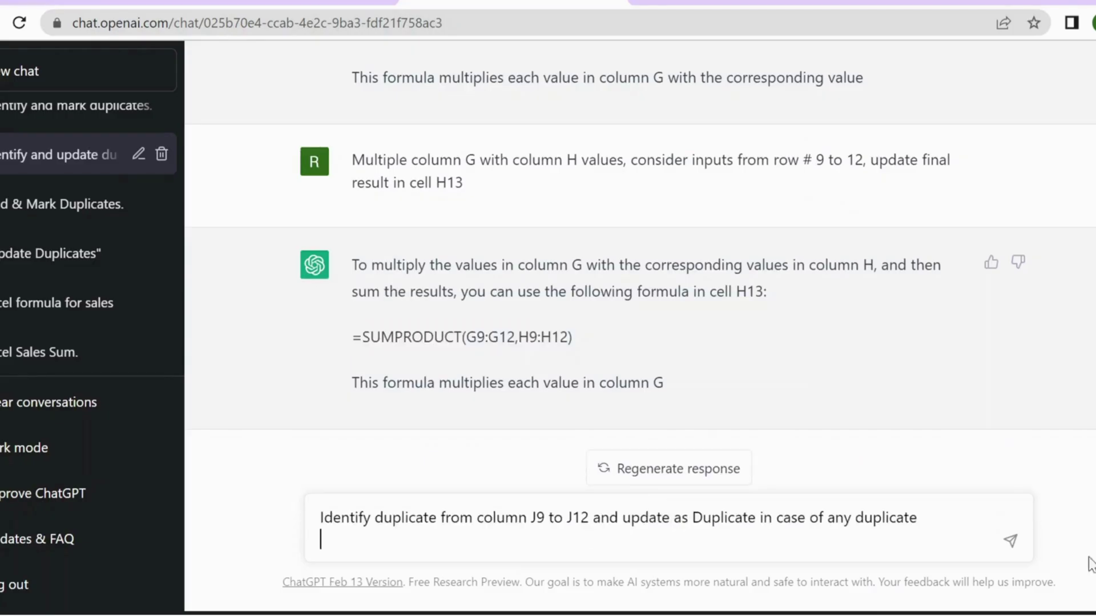
{"action": "left_click", "coordinate": [1008, 545]}
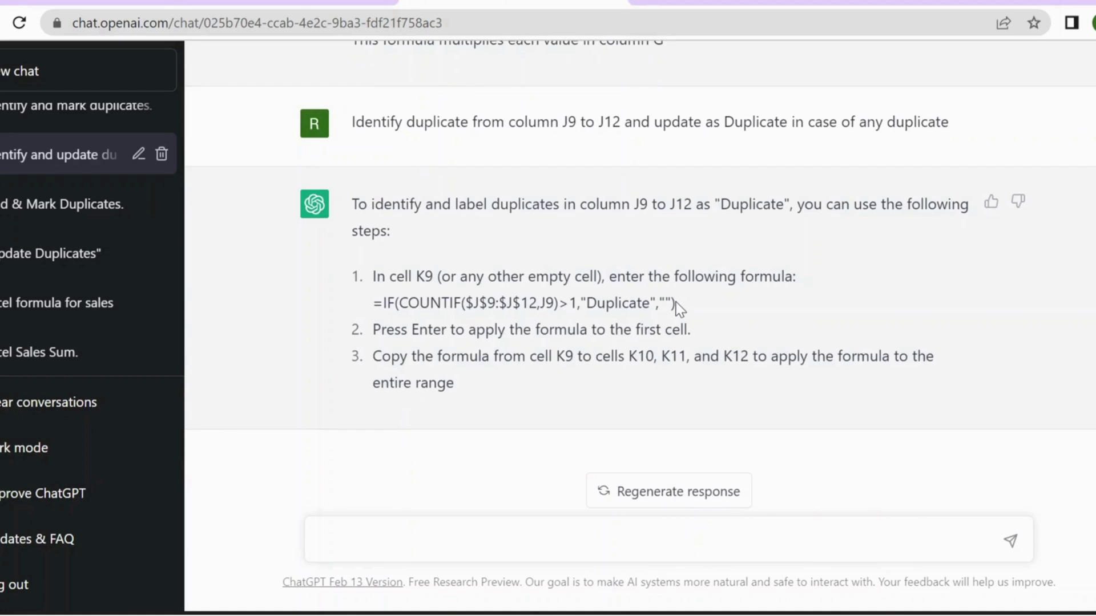
{"action": "left_click_drag", "start_coordinate": [676, 302], "coordinate": [365, 306]}
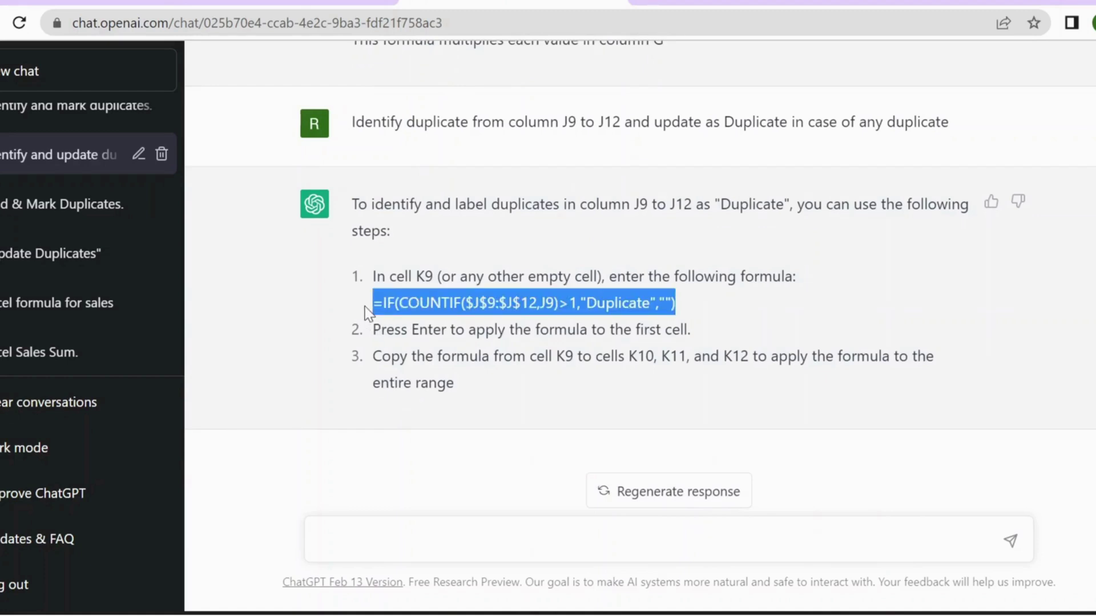
{"action": "key", "text": "alt+Tab"}
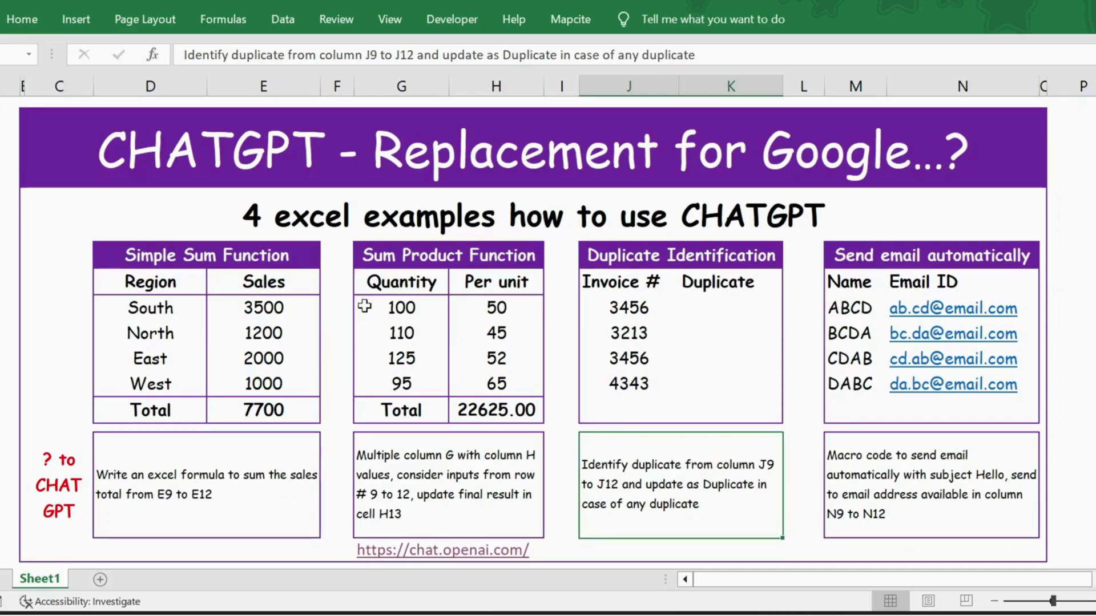
Step: Paste the COUNTIF duplicate formula into K9 and copy it down to K12
{"action": "left_click", "coordinate": [711, 308]}
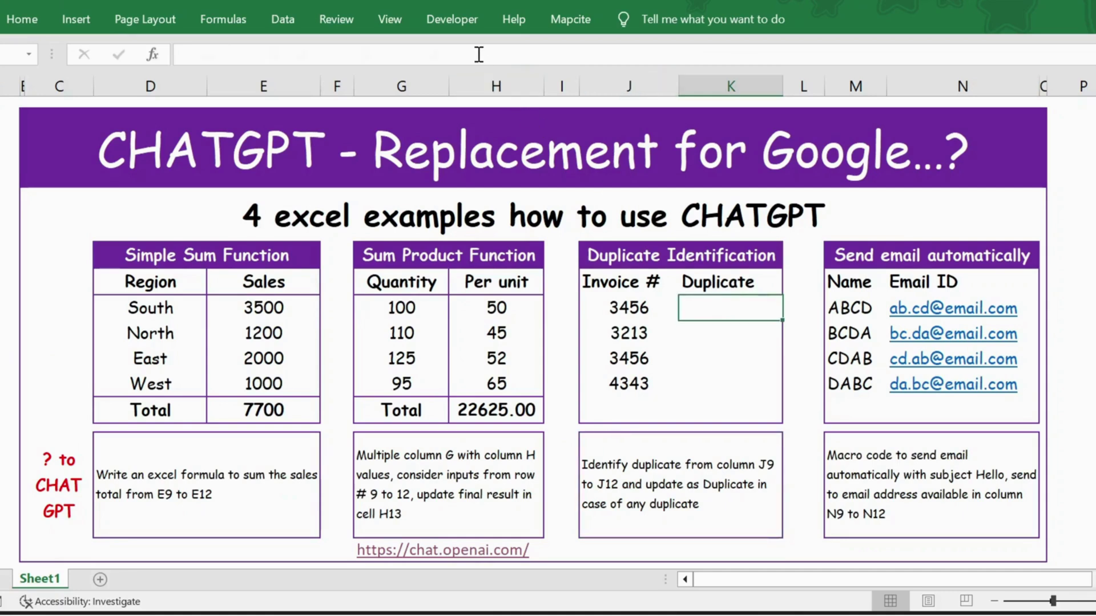
{"action": "key", "text": "ctrl+v"}
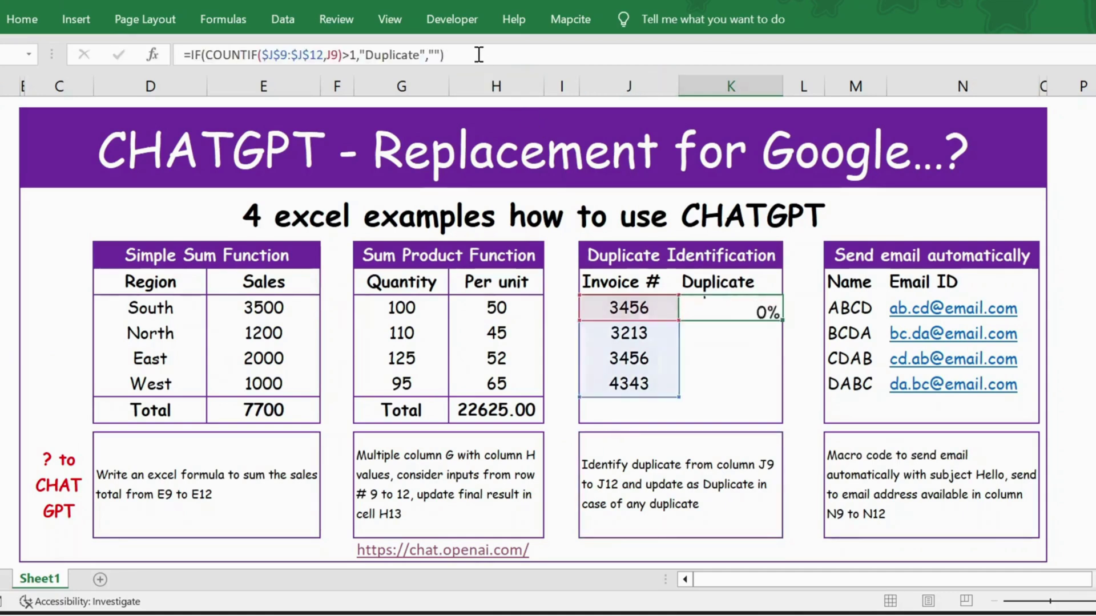
{"action": "key", "text": "Return"}
{"action": "left_click", "coordinate": [726, 316]}
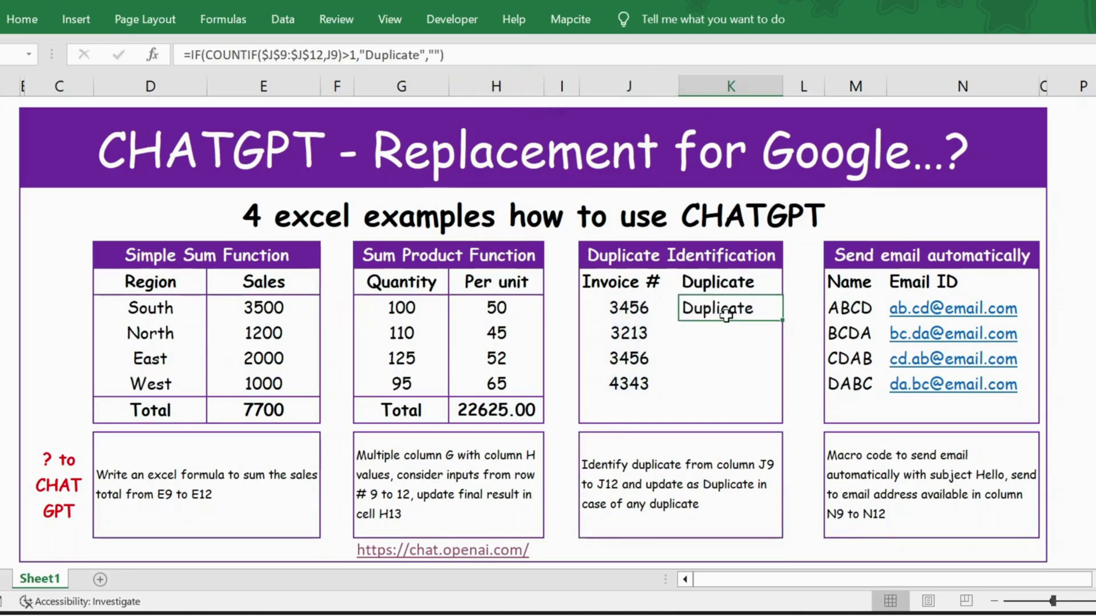
{"action": "key", "text": "ctrl+c"}
{"action": "key", "text": "Down"}
{"action": "key", "text": "shift+Down"}
{"action": "key", "text": "shift+Down"}
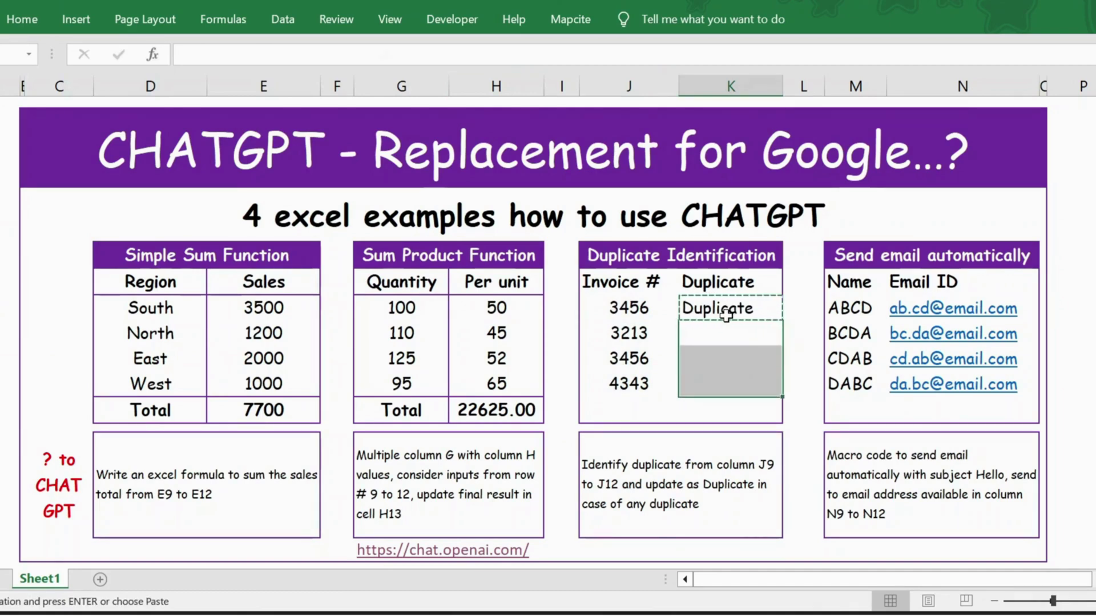
{"action": "key", "text": "ctrl+v"}
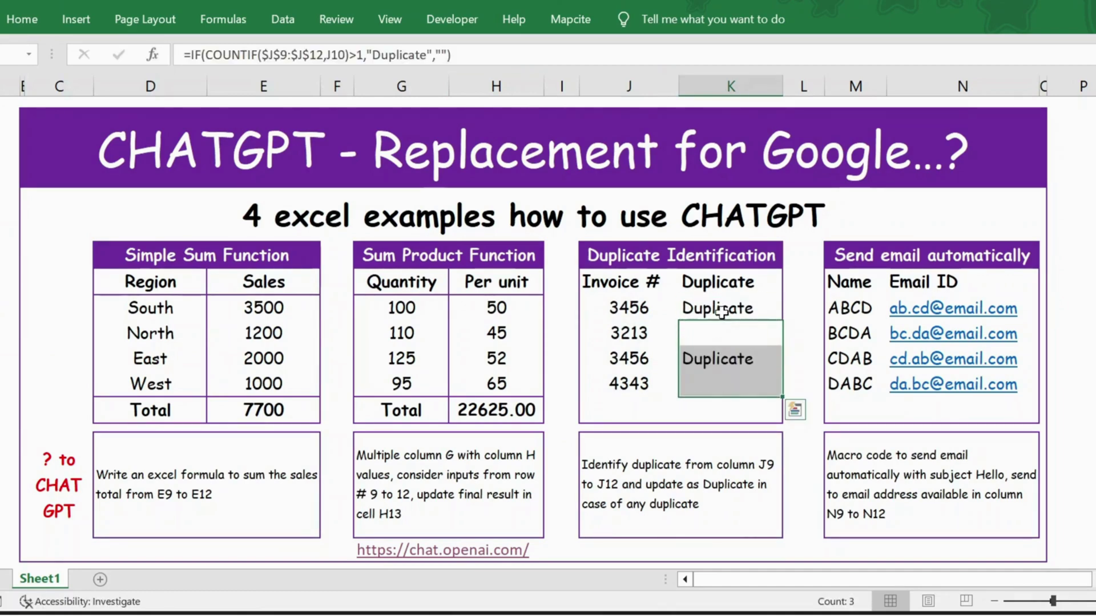
Step: Check that both 3456 invoices in J9 and J11 are flagged Duplicate
{"action": "left_click", "coordinate": [725, 312]}
{"action": "left_click", "coordinate": [640, 307]}
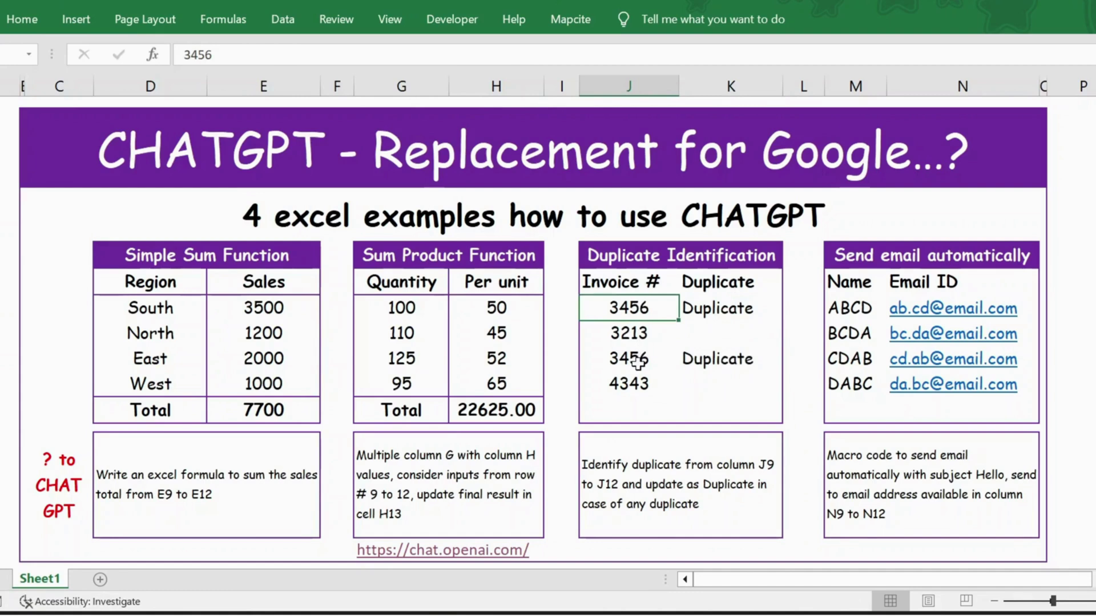
{"action": "left_click", "coordinate": [631, 357], "text": "ctrl"}
{"action": "left_click", "coordinate": [723, 307]}
{"action": "left_click", "coordinate": [723, 338]}
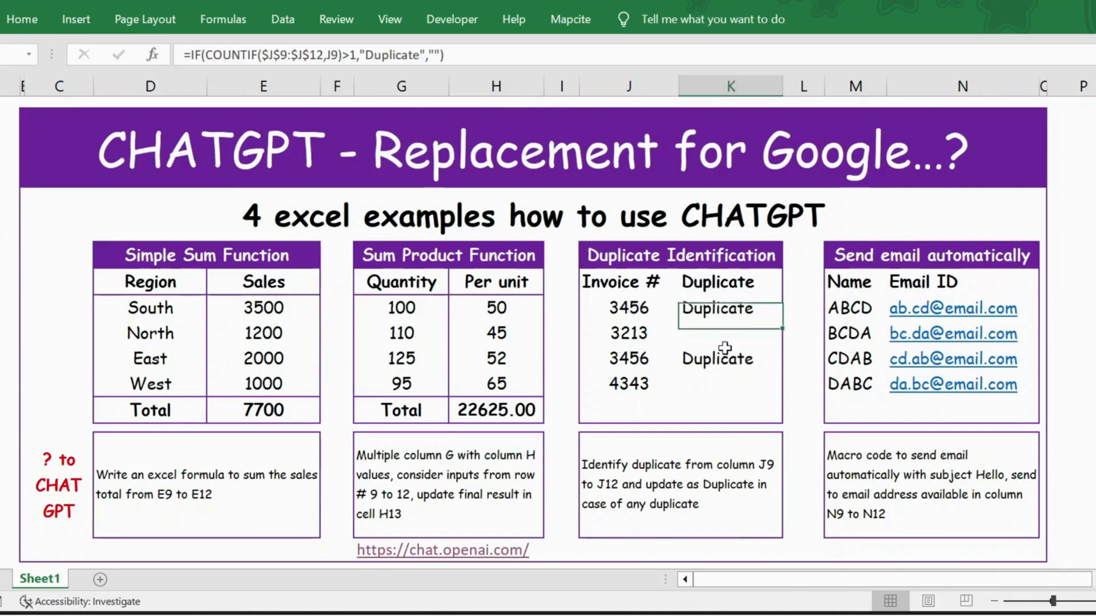
{"action": "left_click", "coordinate": [725, 357]}
{"action": "left_click", "coordinate": [869, 260]}
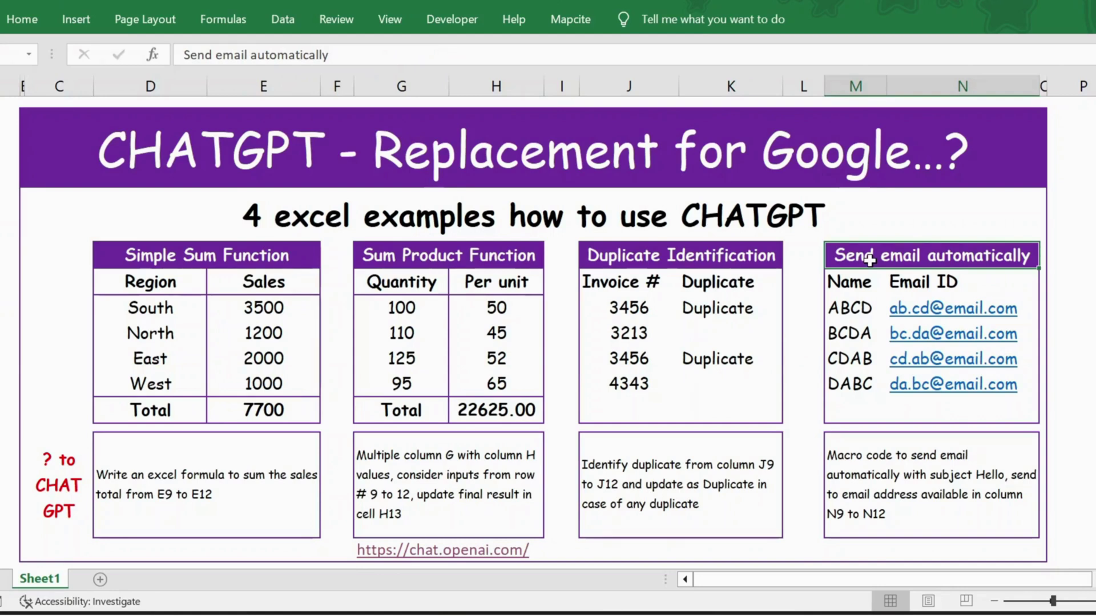
Step: Copy the request for a macro emailing N9 to N12 with subject Hello
{"action": "left_click", "coordinate": [876, 457]}
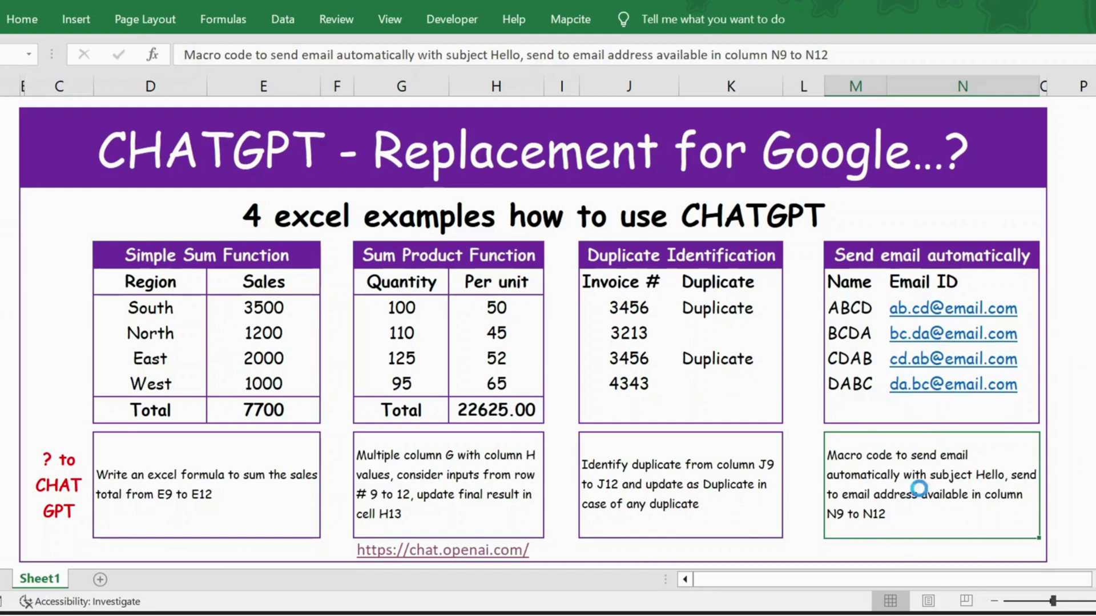
{"action": "key", "text": "ctrl+c"}
{"action": "key", "text": "super+Tab"}
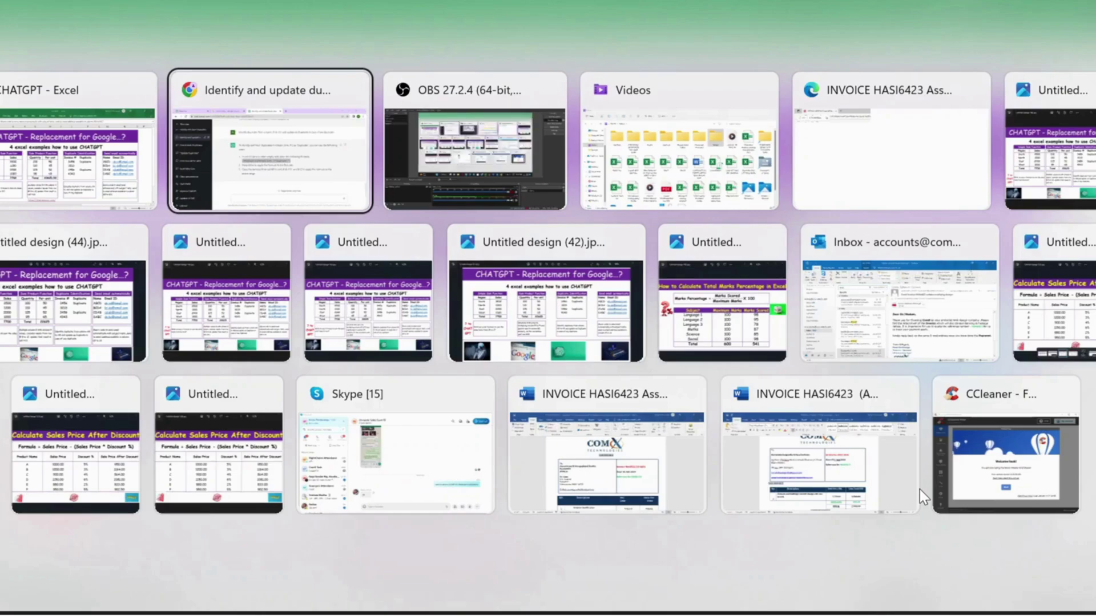
Step: Paste and send the ChatGPT request for an Outlook macro emailing N9:N12 with subject 'Hello'
{"action": "key", "text": "Return"}
{"action": "left_click", "coordinate": [744, 536]}
{"action": "key", "text": "ctrl+v"}
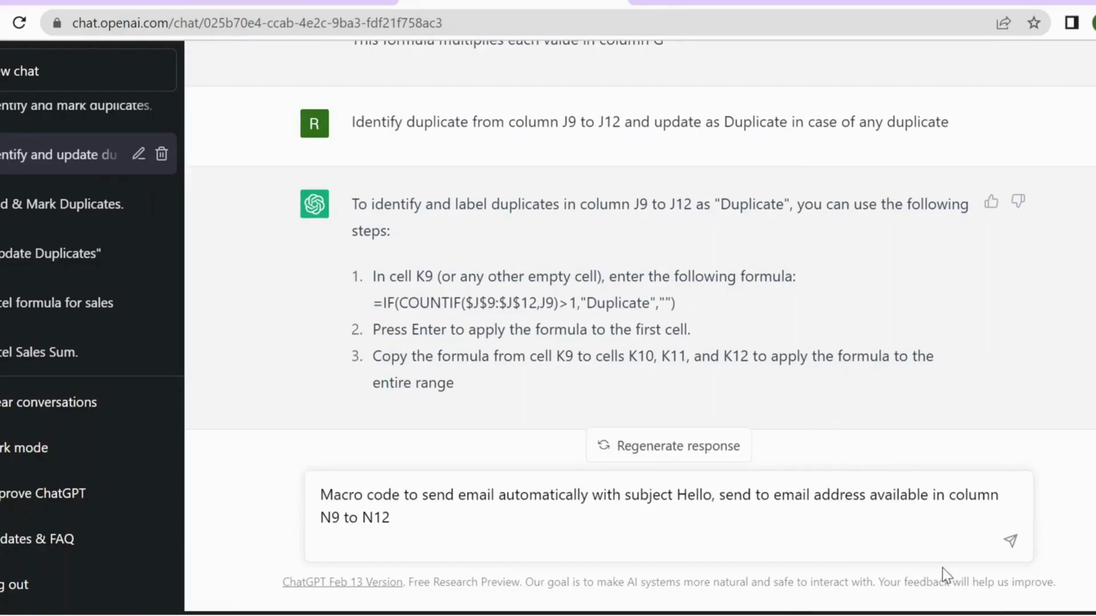
{"action": "left_click", "coordinate": [1012, 540]}
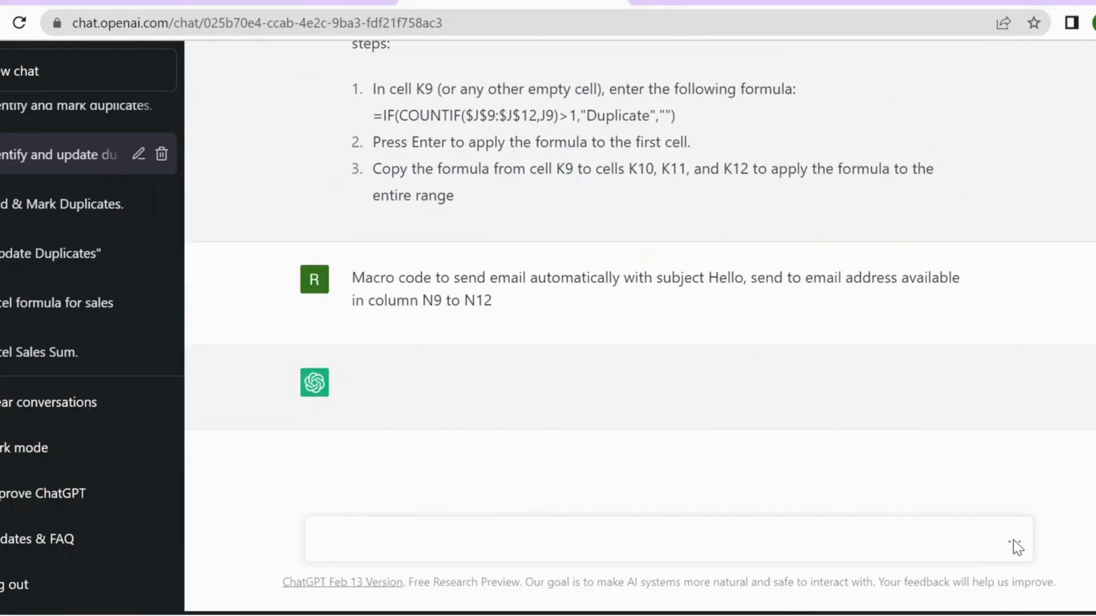